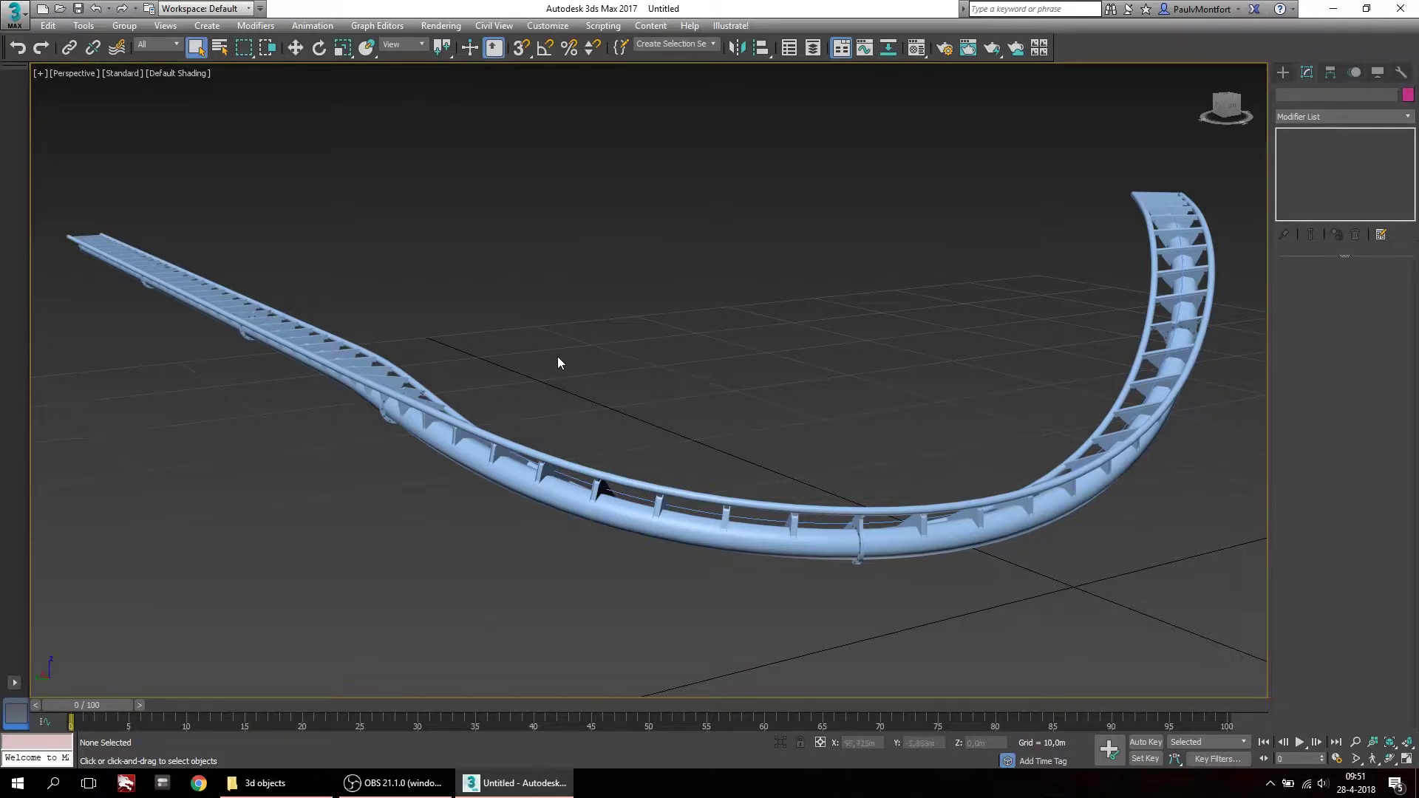
Open the Material Editor in its compact mode
{"action": "middle_click_drag", "start_coordinate": [326, 368], "coordinate": [541, 444]}
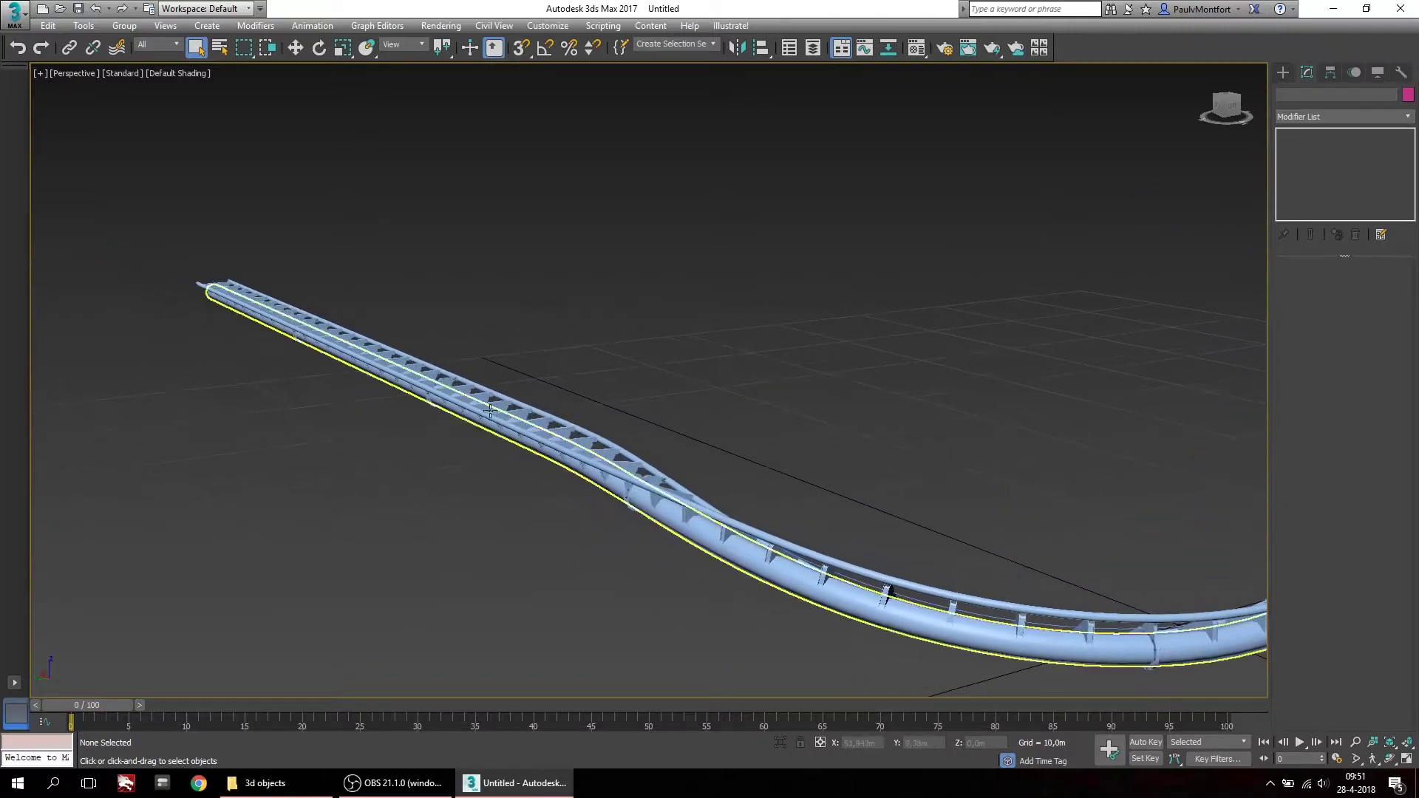
{"action": "middle_click_drag", "start_coordinate": [618, 422], "coordinate": [686, 419], "text": "alt"}
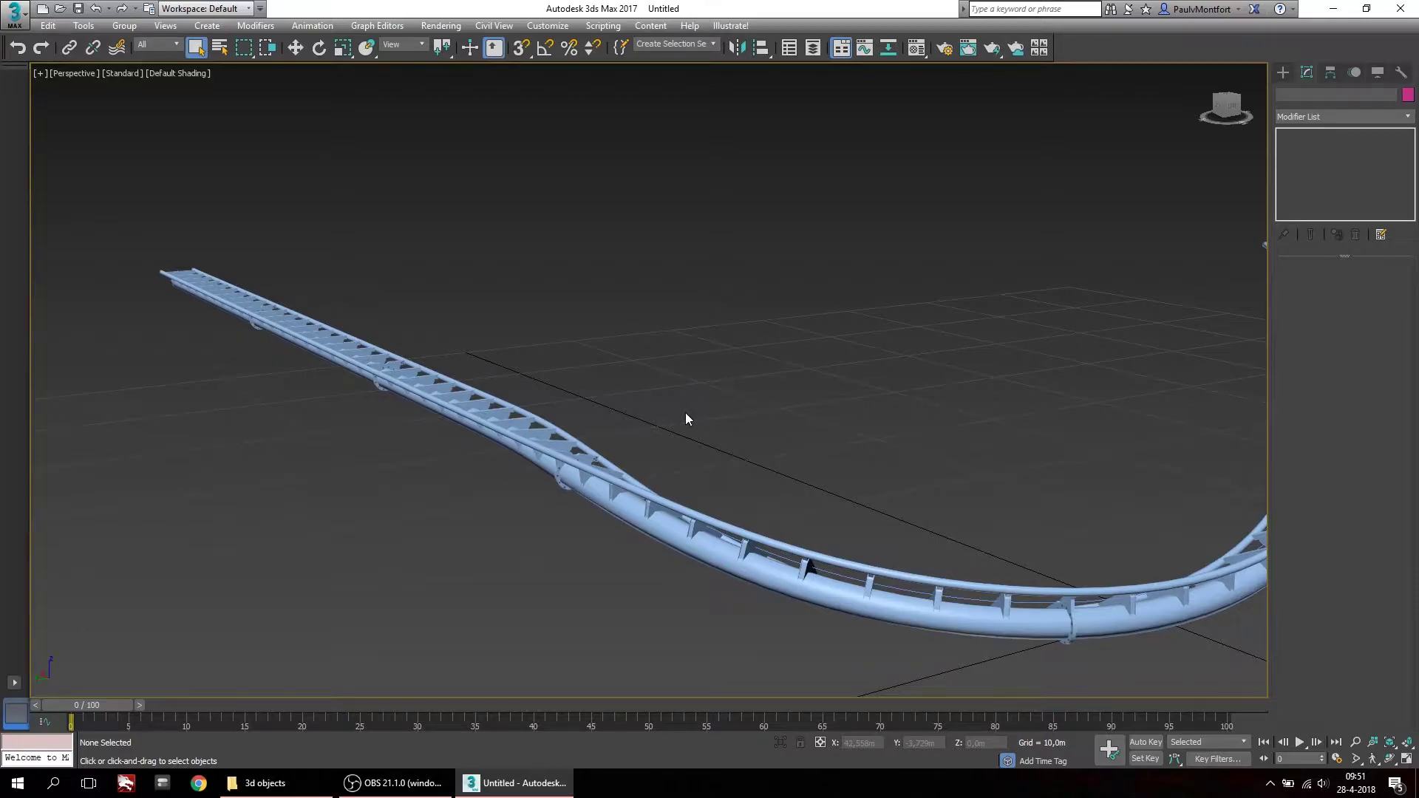
{"action": "key", "text": "m"}
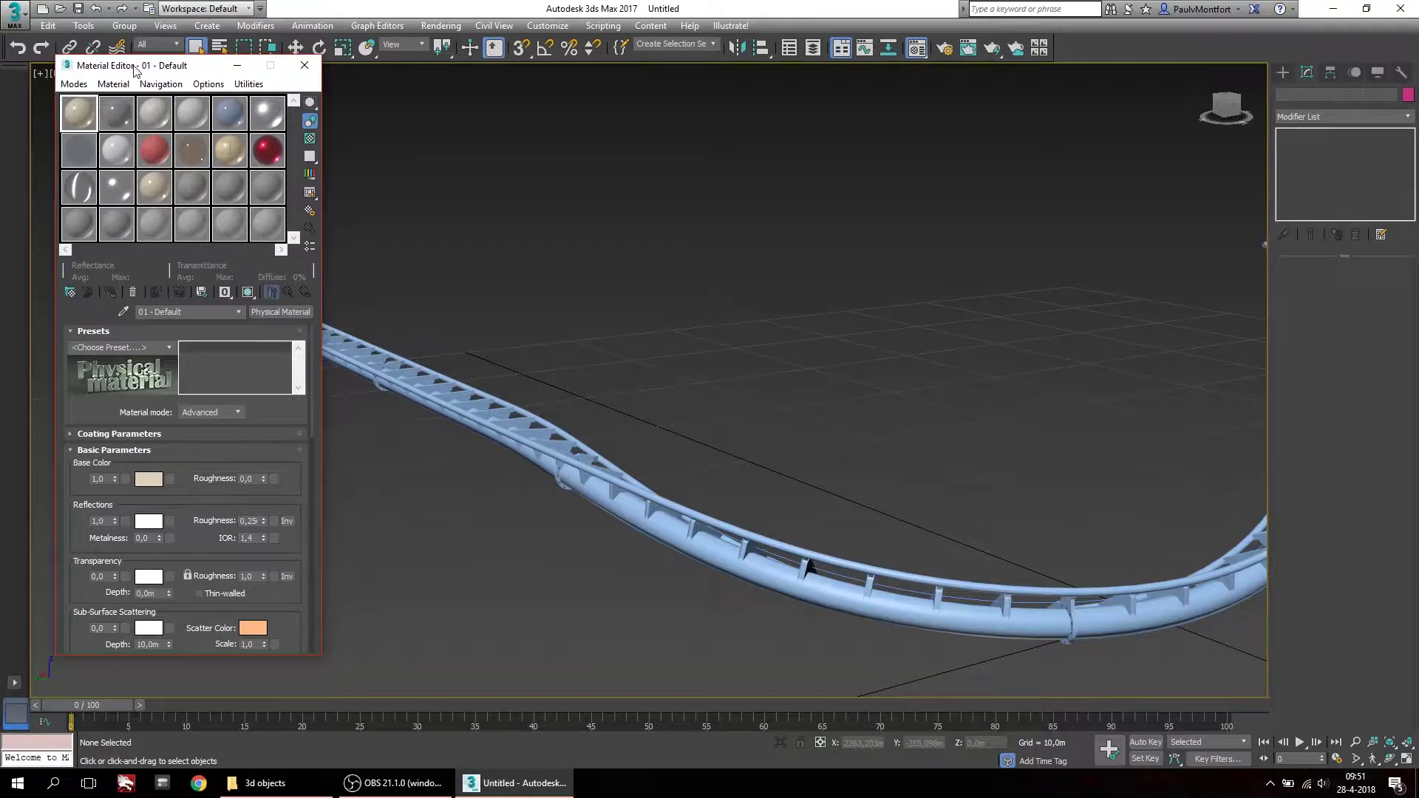
{"action": "left_click", "coordinate": [72, 86]}
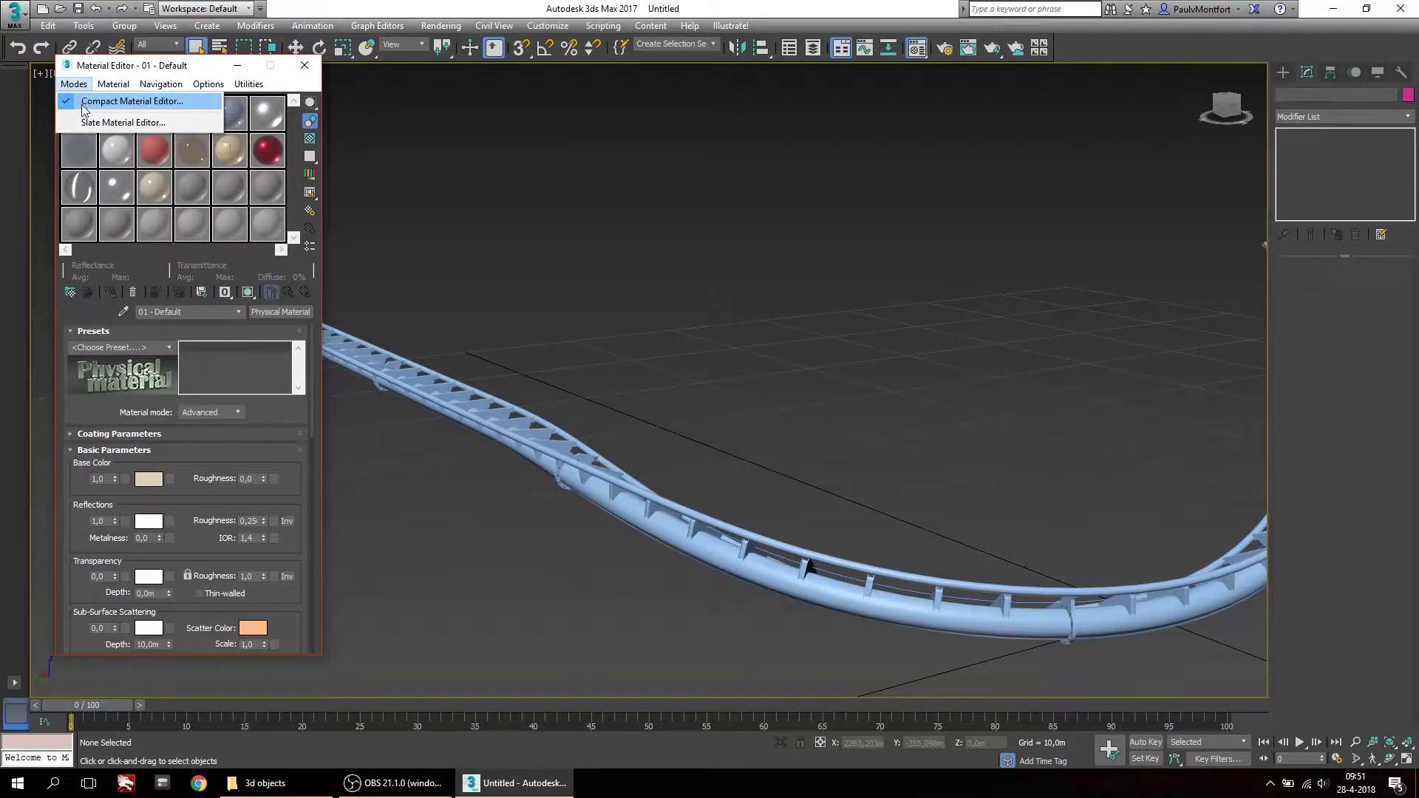
{"action": "left_click", "coordinate": [75, 84]}
{"action": "left_click", "coordinate": [75, 83]}
{"action": "left_click", "coordinate": [109, 72]}
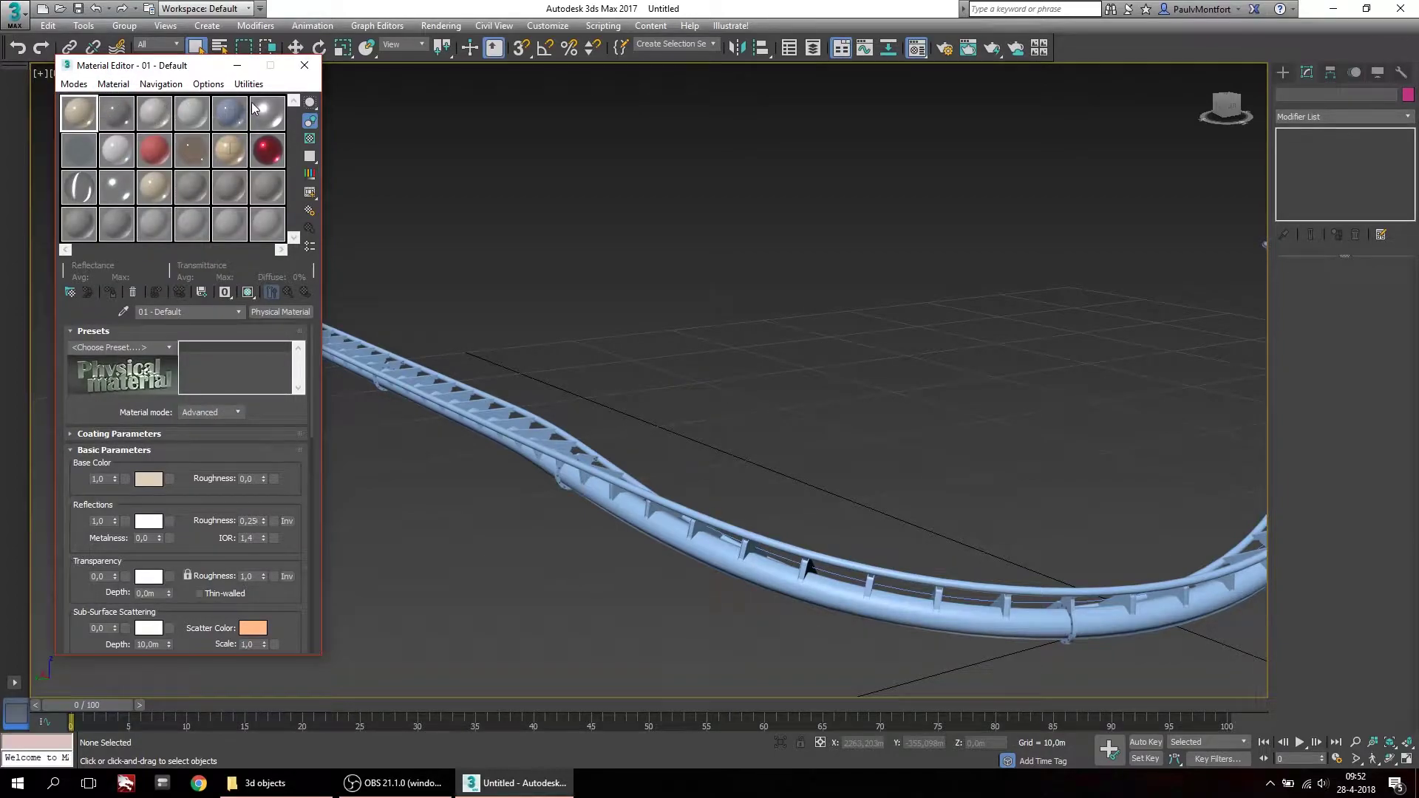
Check the sample window layout options for the Material Editor's slots
{"action": "left_click", "coordinate": [152, 113]}
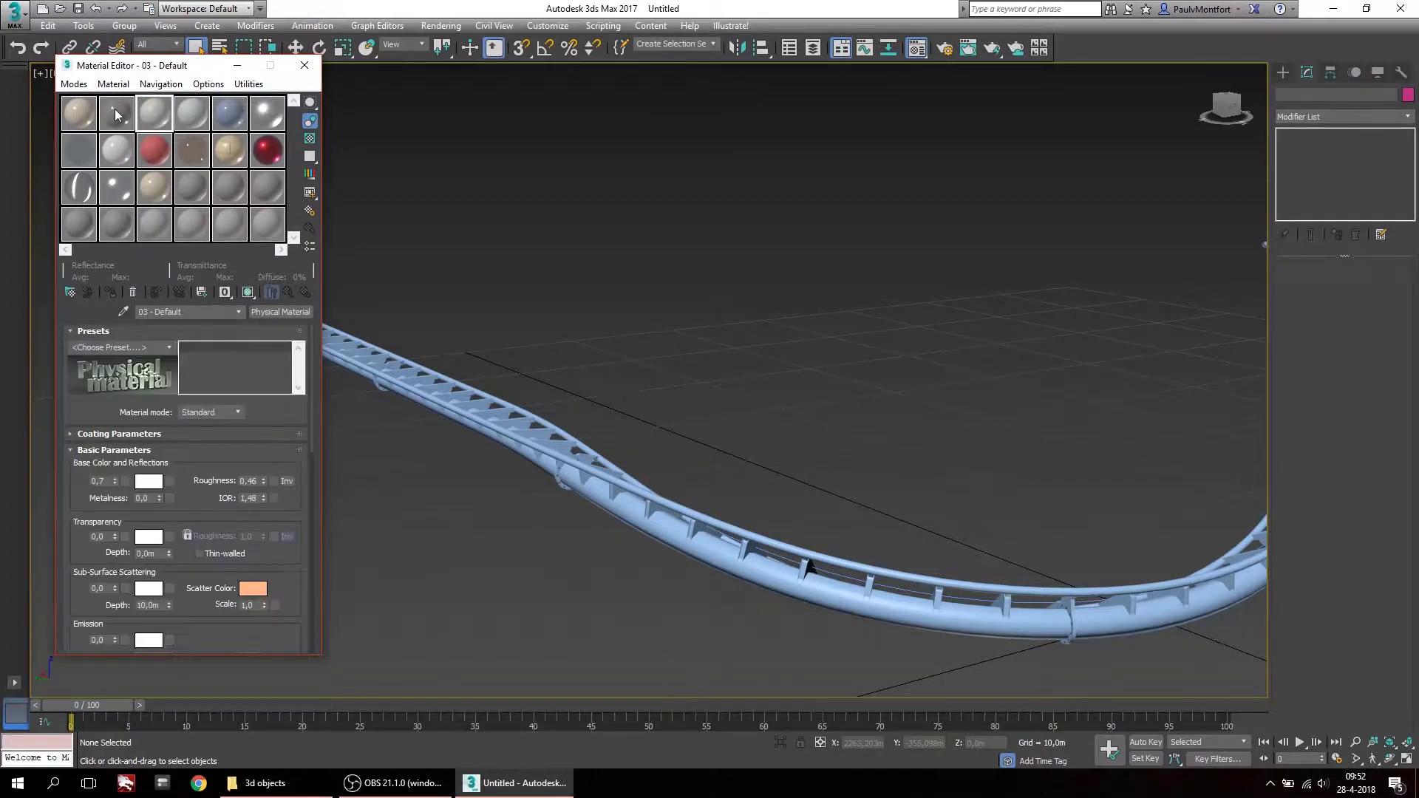
{"action": "right_click", "coordinate": [157, 112]}
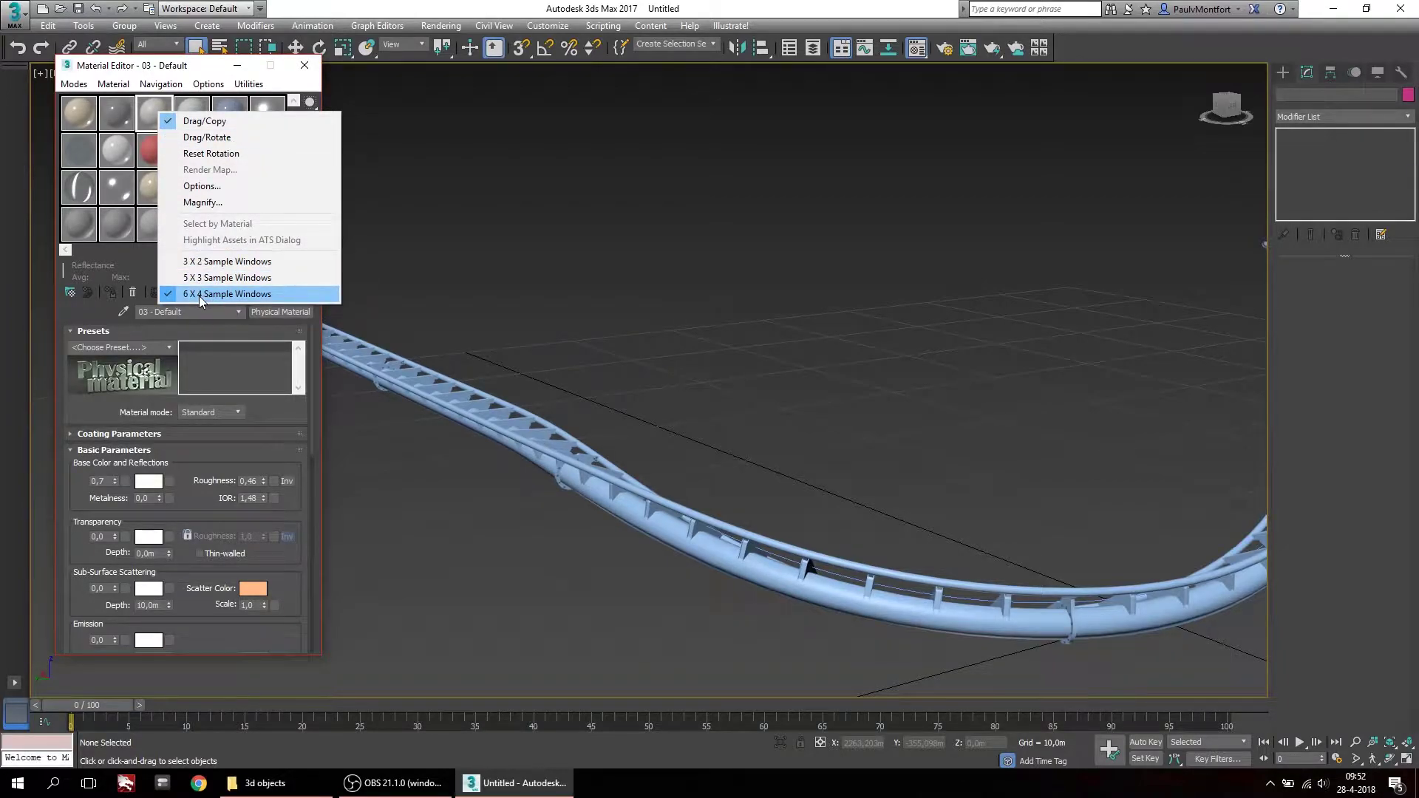
{"action": "left_click", "coordinate": [153, 64]}
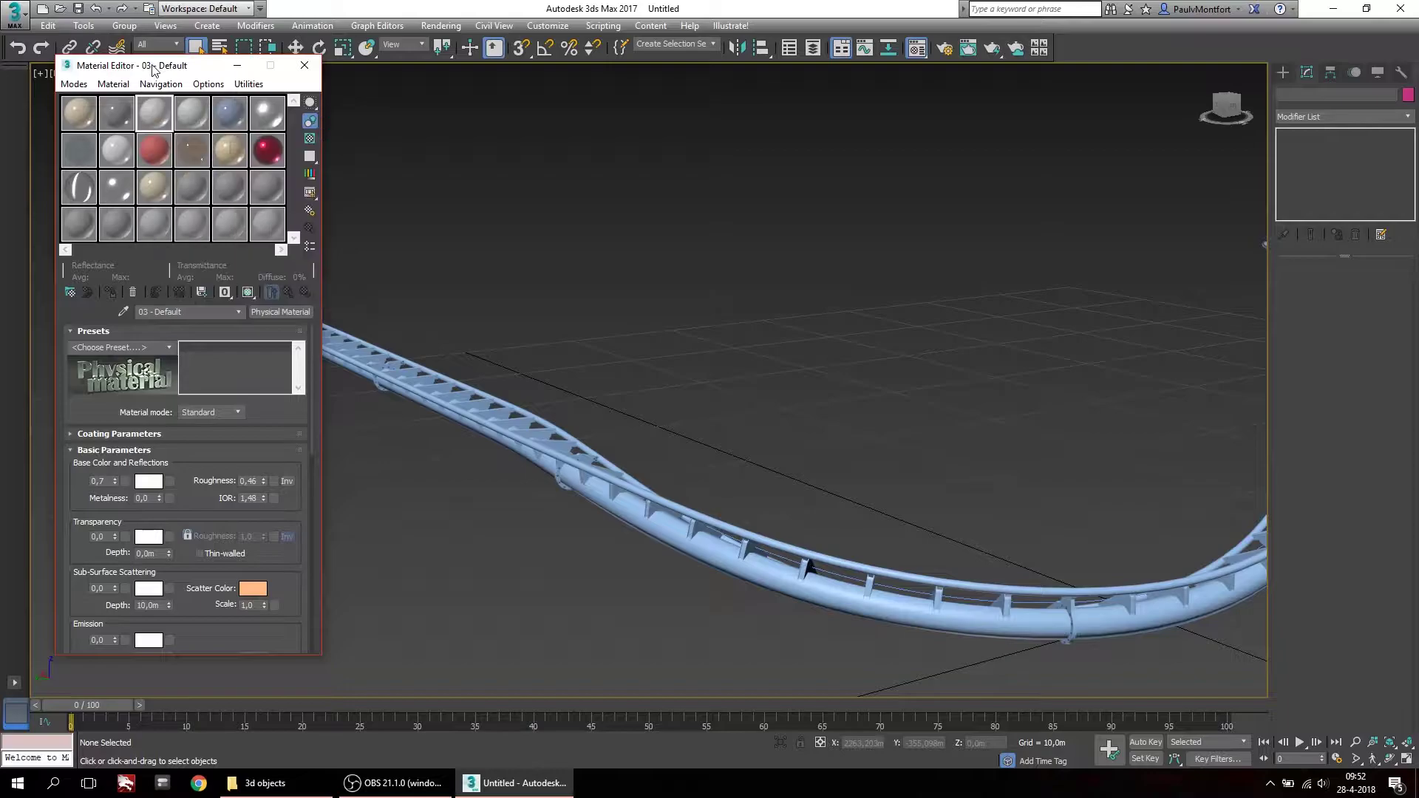
Change the first material slot, 01 - Default, to a Standard material
{"action": "left_click", "coordinate": [75, 115]}
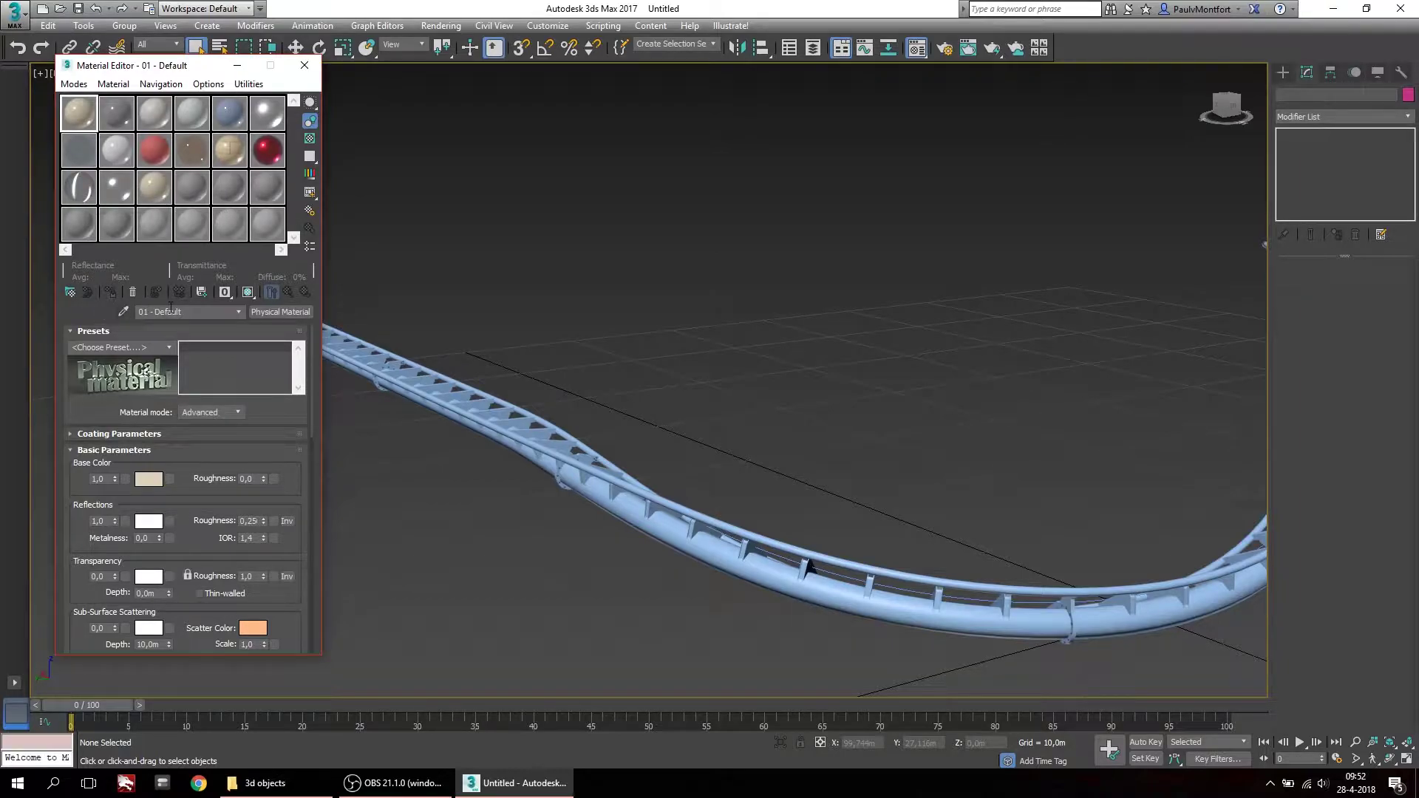
{"action": "left_click_drag", "start_coordinate": [210, 313], "coordinate": [144, 314]}
{"action": "left_click", "coordinate": [281, 312]}
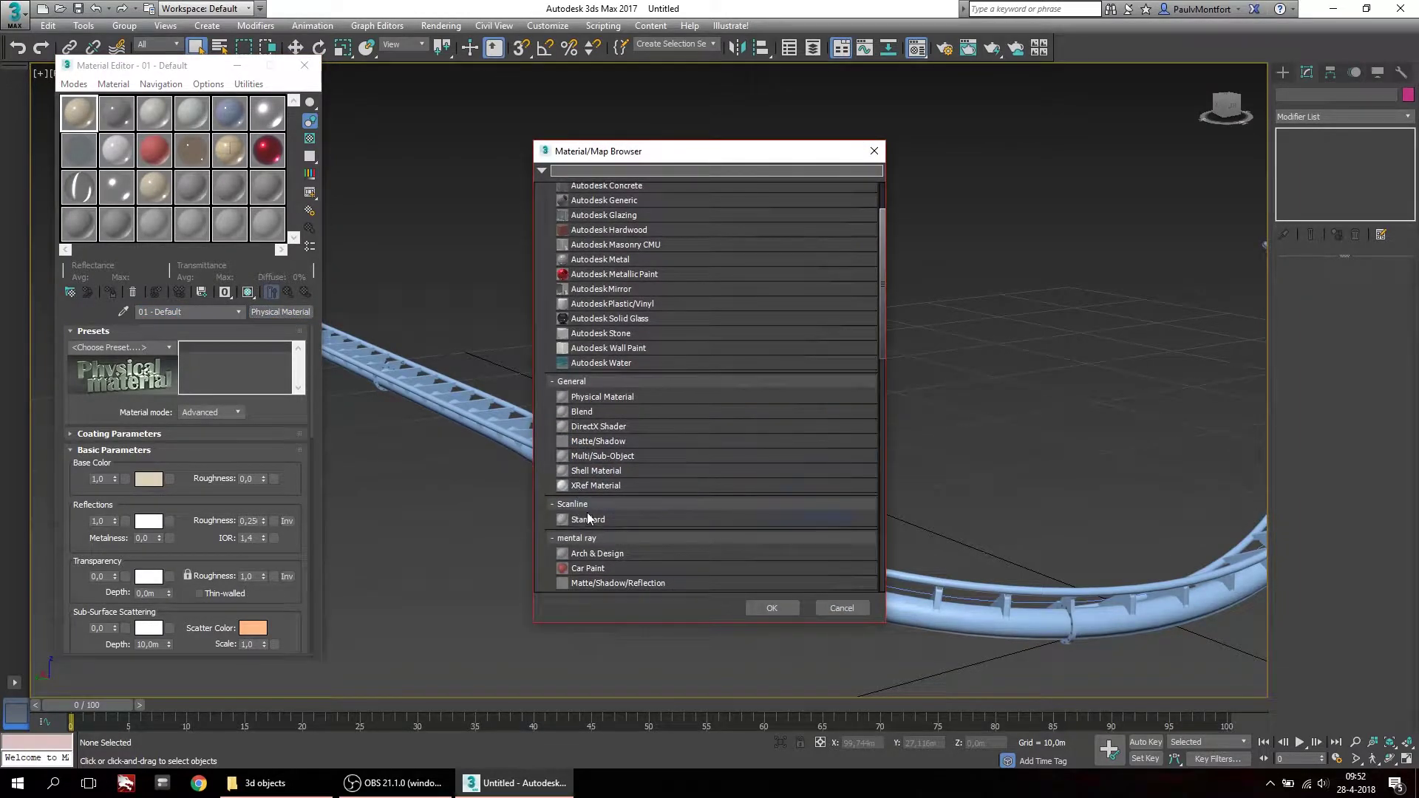
{"action": "double_click", "coordinate": [588, 519]}
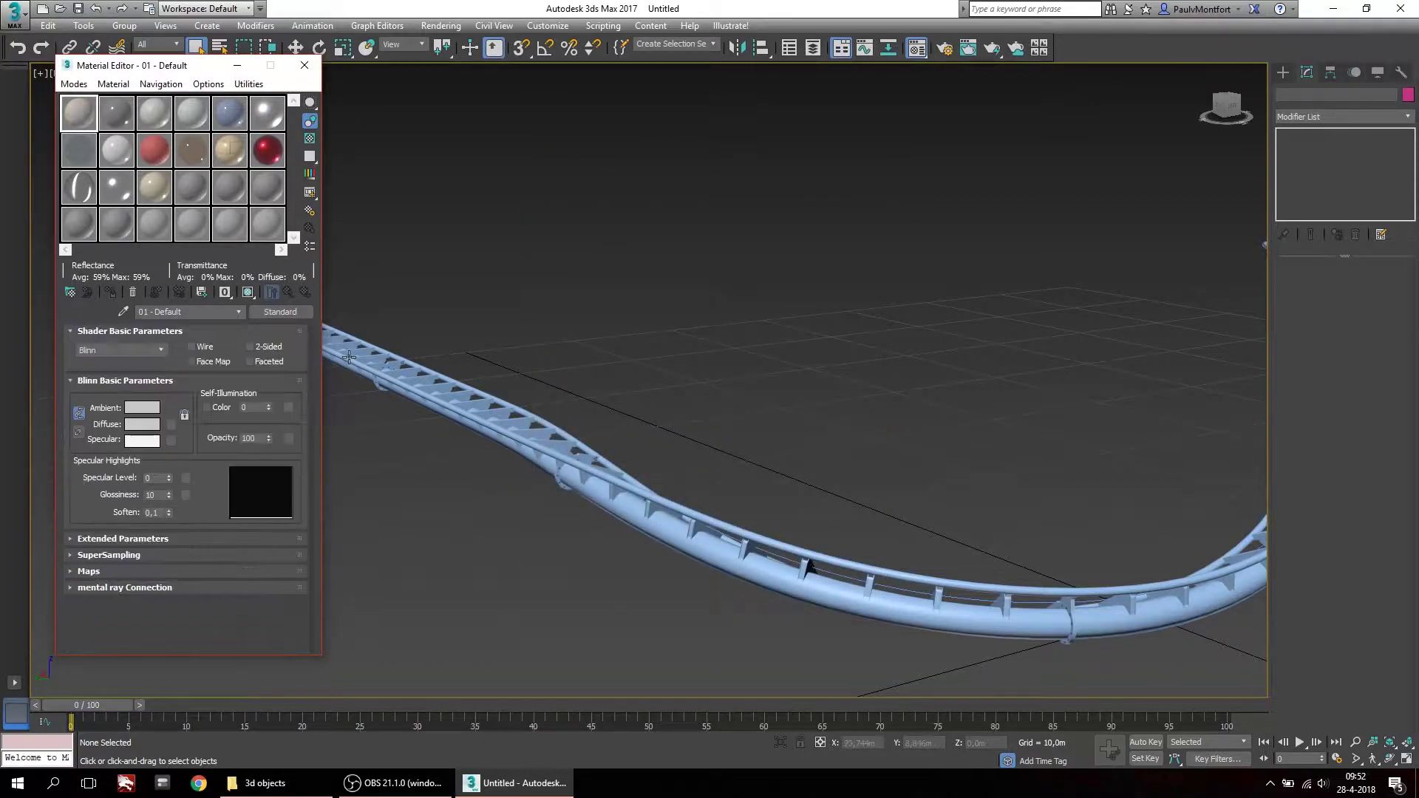
Assign a Checker map to the material's diffuse color and enable showing the shaded material in the viewport
{"action": "middle_click_drag", "start_coordinate": [489, 426], "coordinate": [696, 481]}
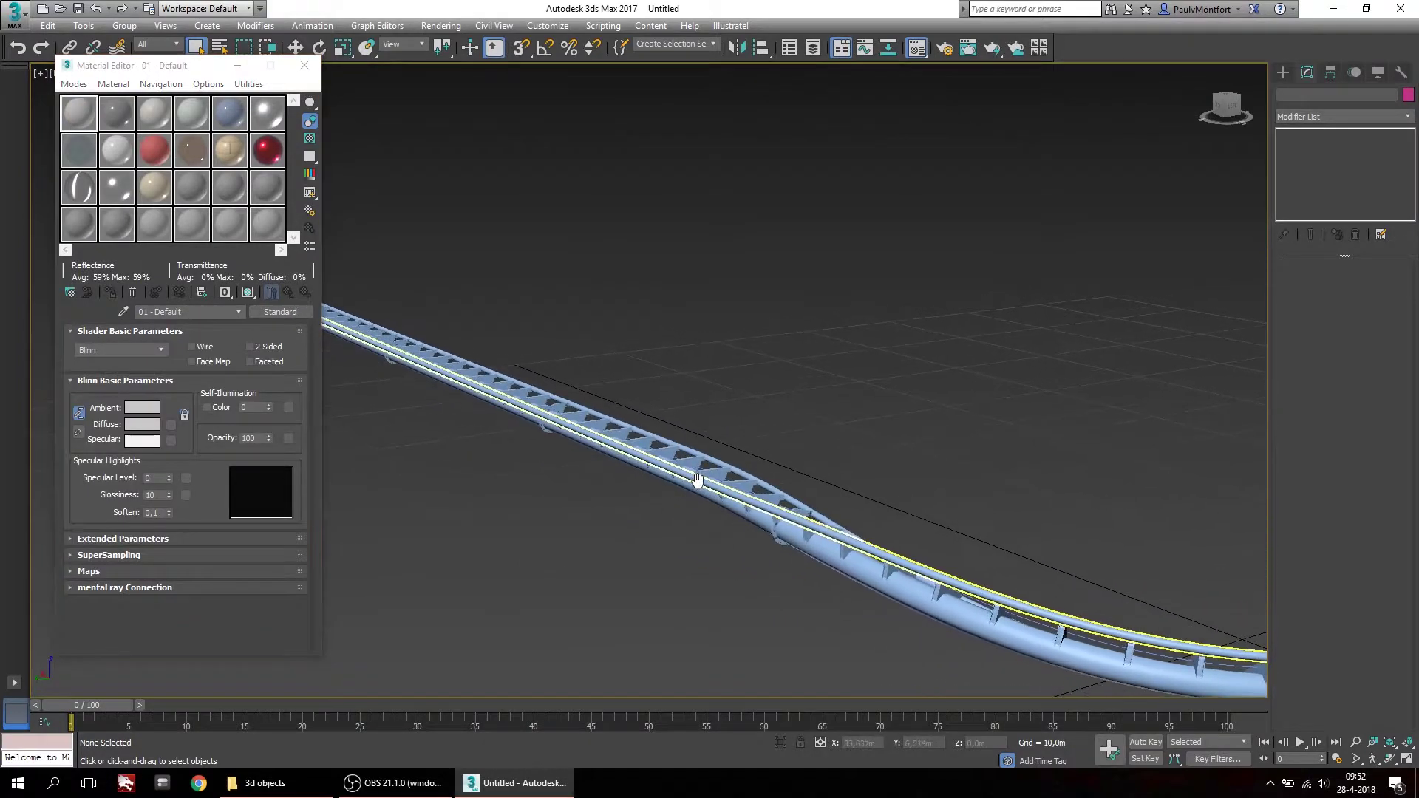
{"action": "scroll", "coordinate": [593, 423], "scroll_direction": "up", "scroll_amount": 2}
{"action": "scroll", "coordinate": [592, 423], "scroll_direction": "up", "scroll_amount": 3}
{"action": "left_click", "coordinate": [170, 424]}
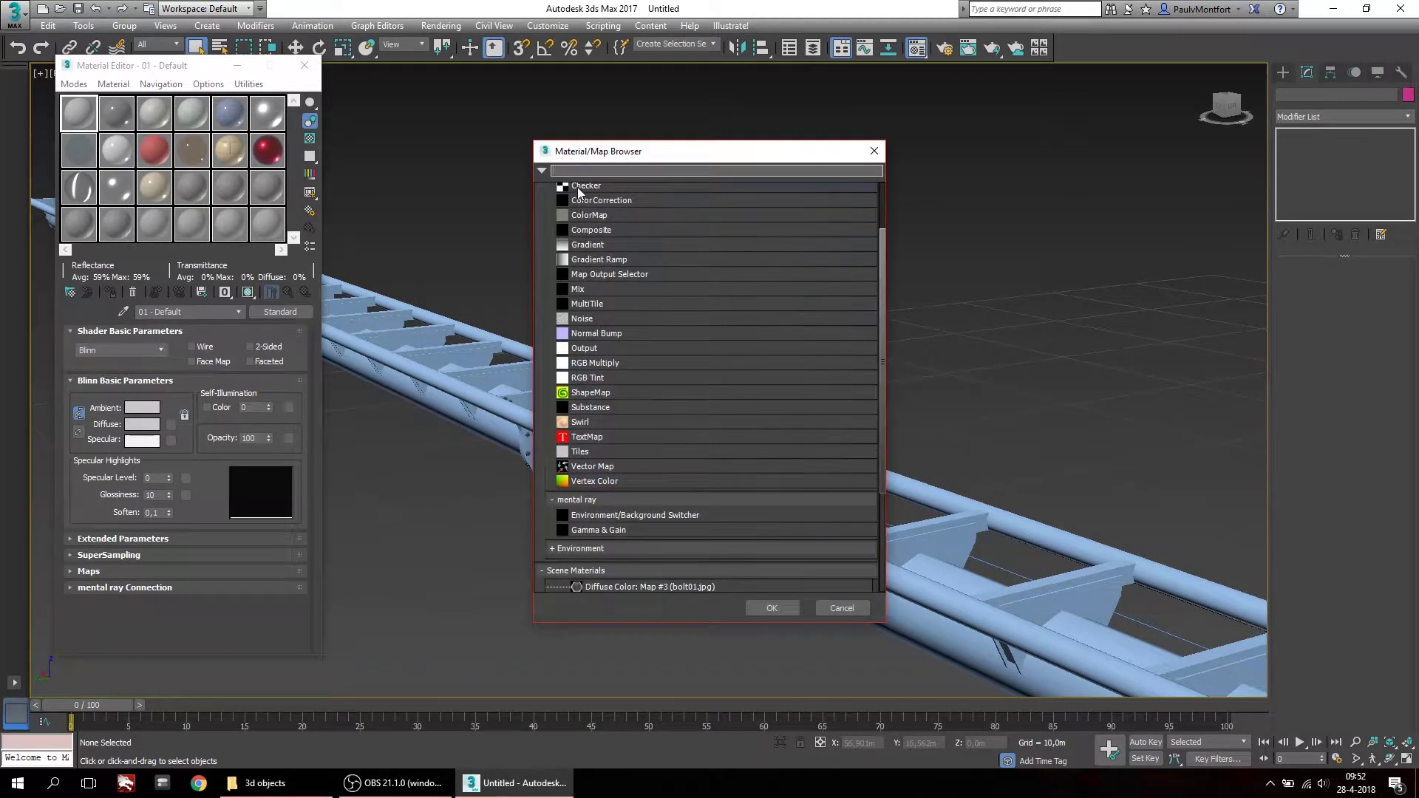
{"action": "double_click", "coordinate": [569, 194]}
{"action": "scroll", "coordinate": [412, 250], "scroll_direction": "down", "scroll_amount": 2}
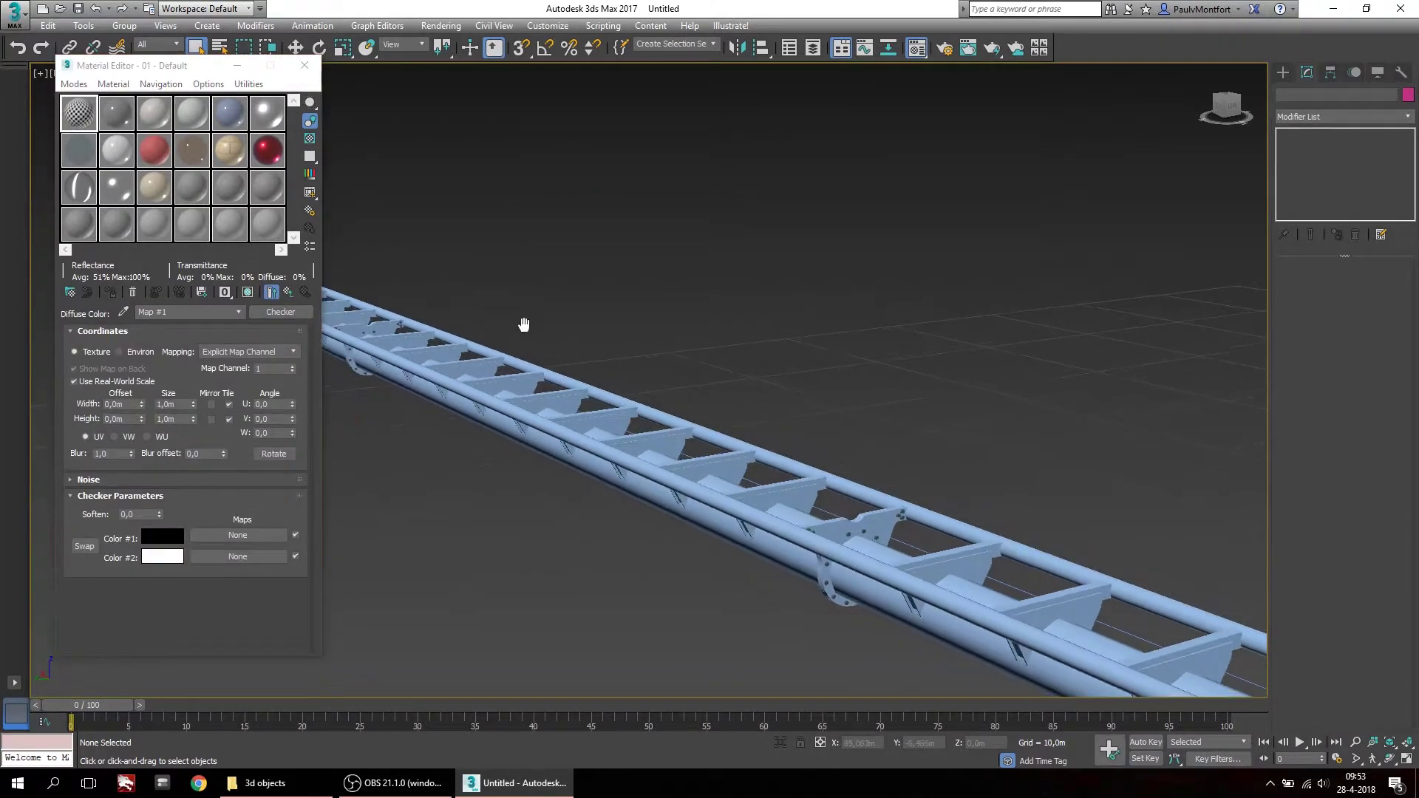
{"action": "left_click", "coordinate": [247, 293]}
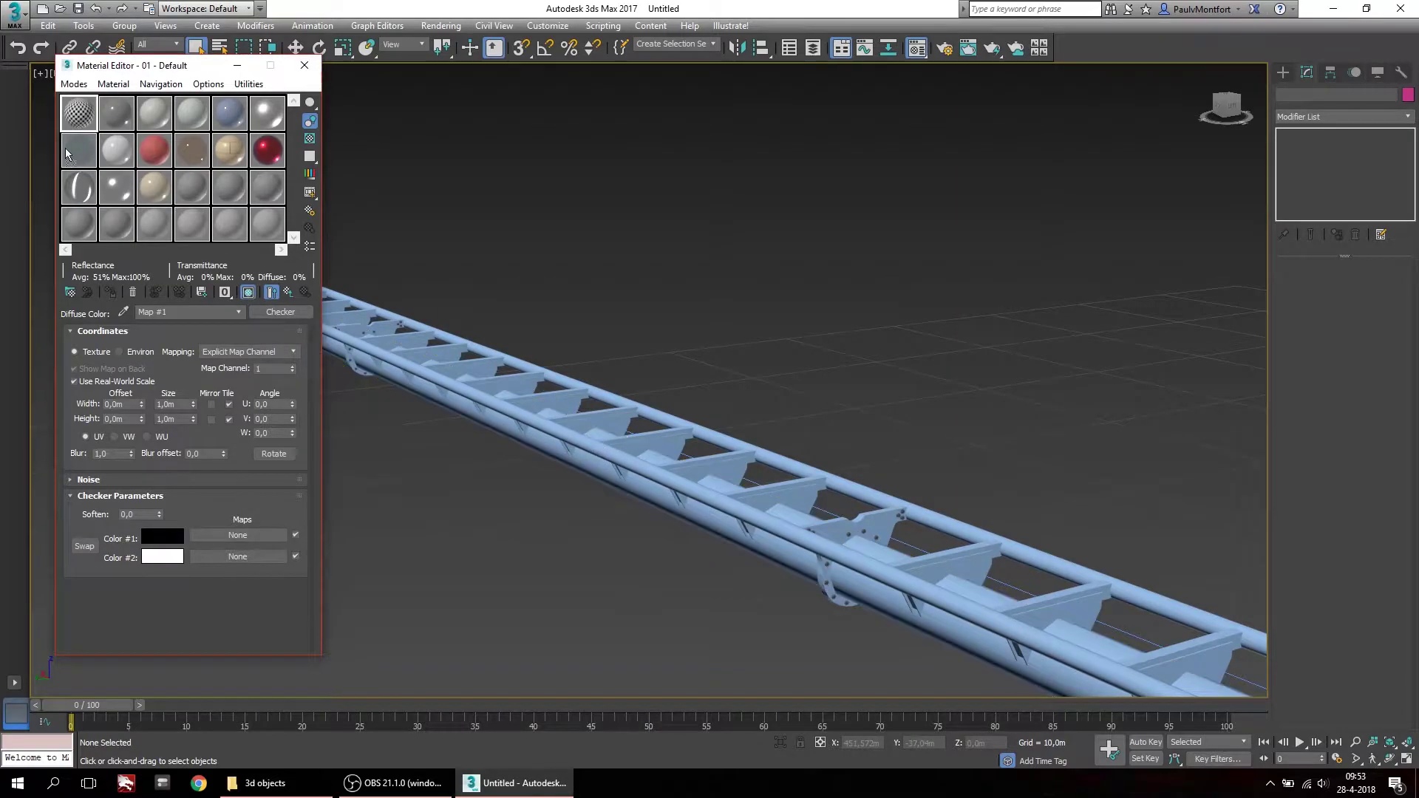
Apply the checker material to both outer rails of the roller coaster track
{"action": "left_click_drag", "start_coordinate": [554, 426], "coordinate": [553, 431]}
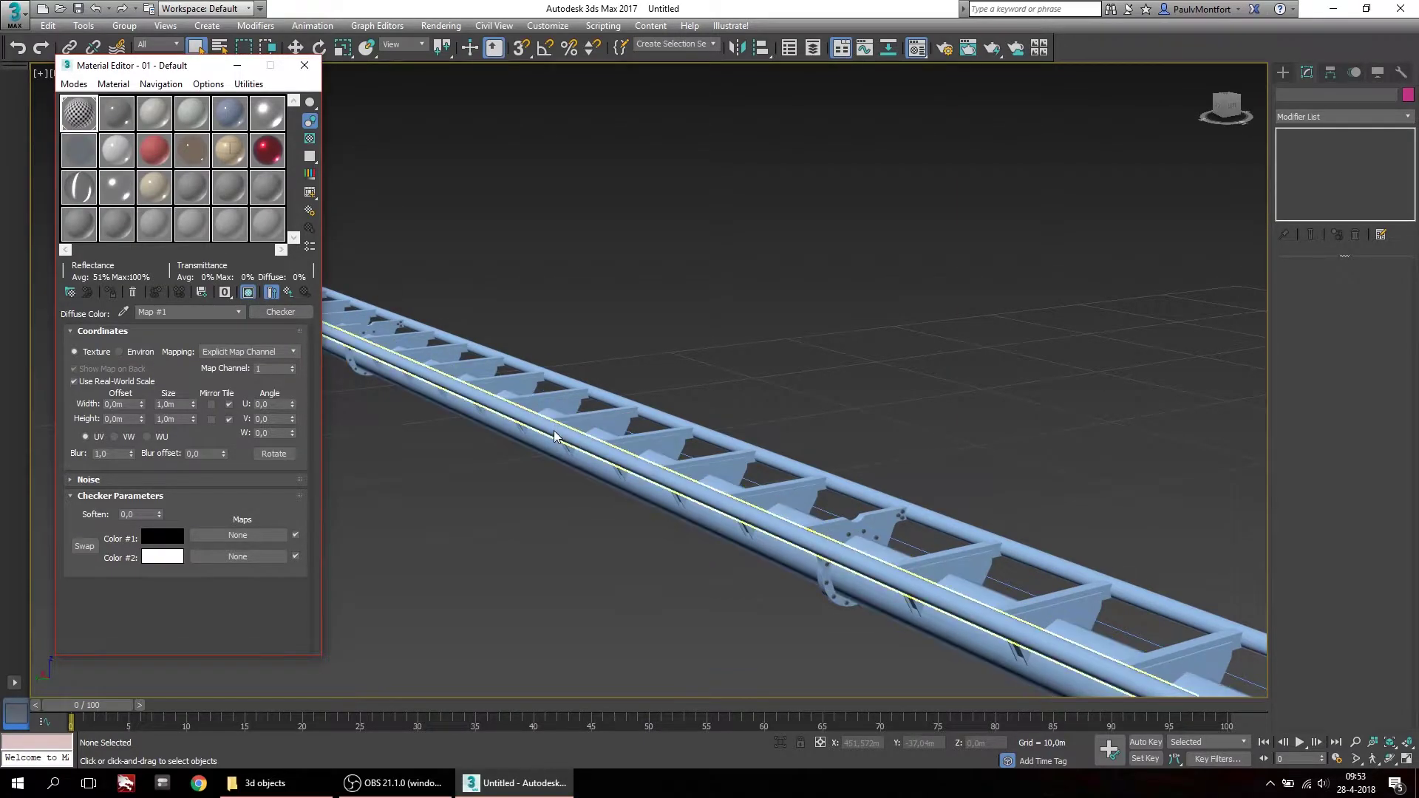
{"action": "left_click_drag", "start_coordinate": [68, 108], "coordinate": [703, 433]}
{"action": "middle_click_drag", "start_coordinate": [507, 381], "coordinate": [861, 461]}
{"action": "scroll", "coordinate": [679, 414], "scroll_direction": "up", "scroll_amount": 2}
{"action": "middle_click_drag", "start_coordinate": [573, 383], "coordinate": [920, 528]}
{"action": "mouse_move", "coordinate": [436, 333]}
{"action": "middle_mouse_down"}
{"action": "mouse_move", "coordinate": [728, 444]}
{"action": "mouse_move", "coordinate": [272, 314]}
{"action": "mouse_move", "coordinate": [988, 522]}
{"action": "middle_mouse_up"}
{"action": "scroll", "coordinate": [555, 351], "scroll_direction": "up", "scroll_amount": 3}
{"action": "scroll", "coordinate": [554, 351], "scroll_direction": "up", "scroll_amount": 2}
{"action": "middle_click_drag", "start_coordinate": [539, 351], "coordinate": [750, 425]}
{"action": "scroll", "coordinate": [621, 407], "scroll_direction": "up", "scroll_amount": 2}
{"action": "middle_click_drag", "start_coordinate": [606, 380], "coordinate": [567, 408]}
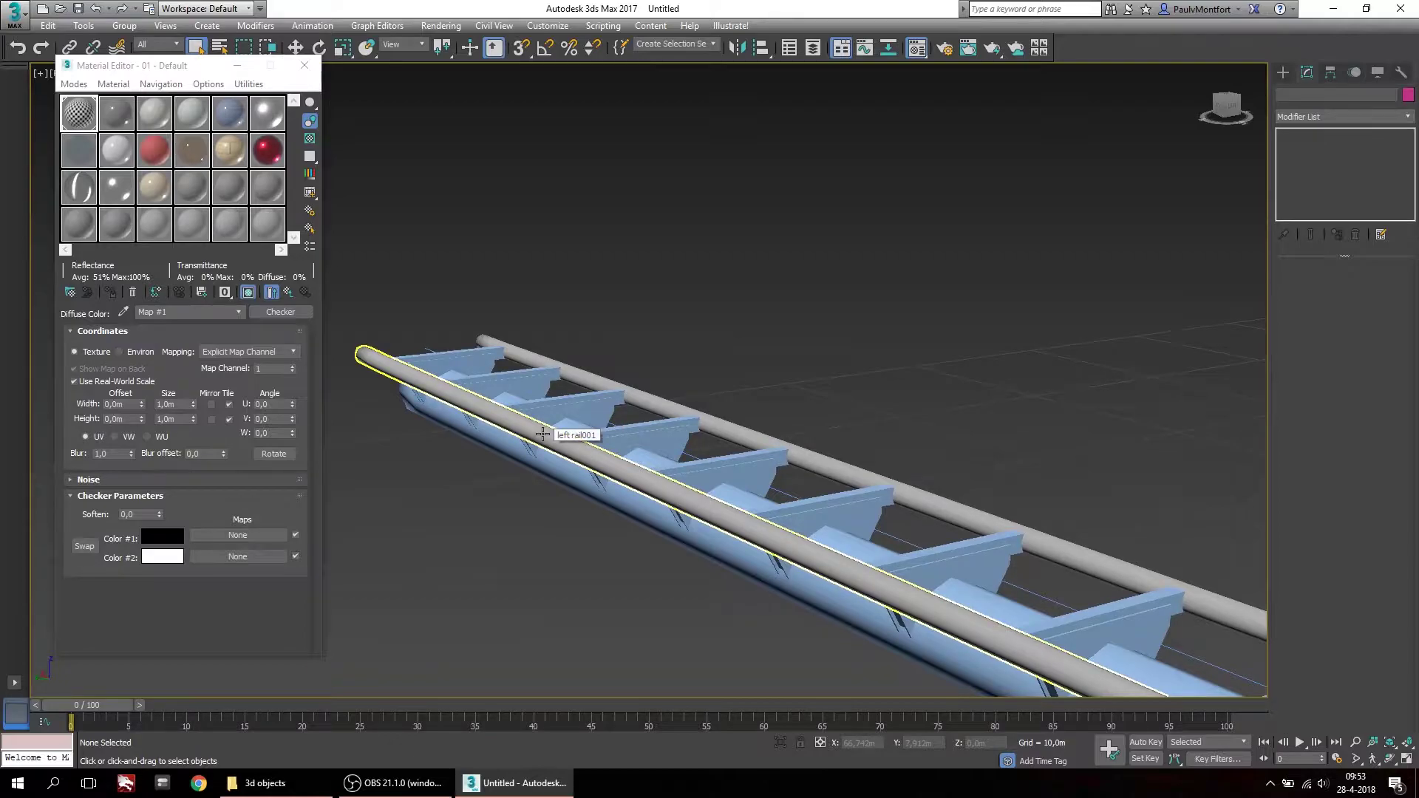
{"action": "middle_click_drag", "start_coordinate": [582, 437], "coordinate": [626, 461]}
{"action": "middle_click_drag", "start_coordinate": [887, 475], "coordinate": [937, 495]}
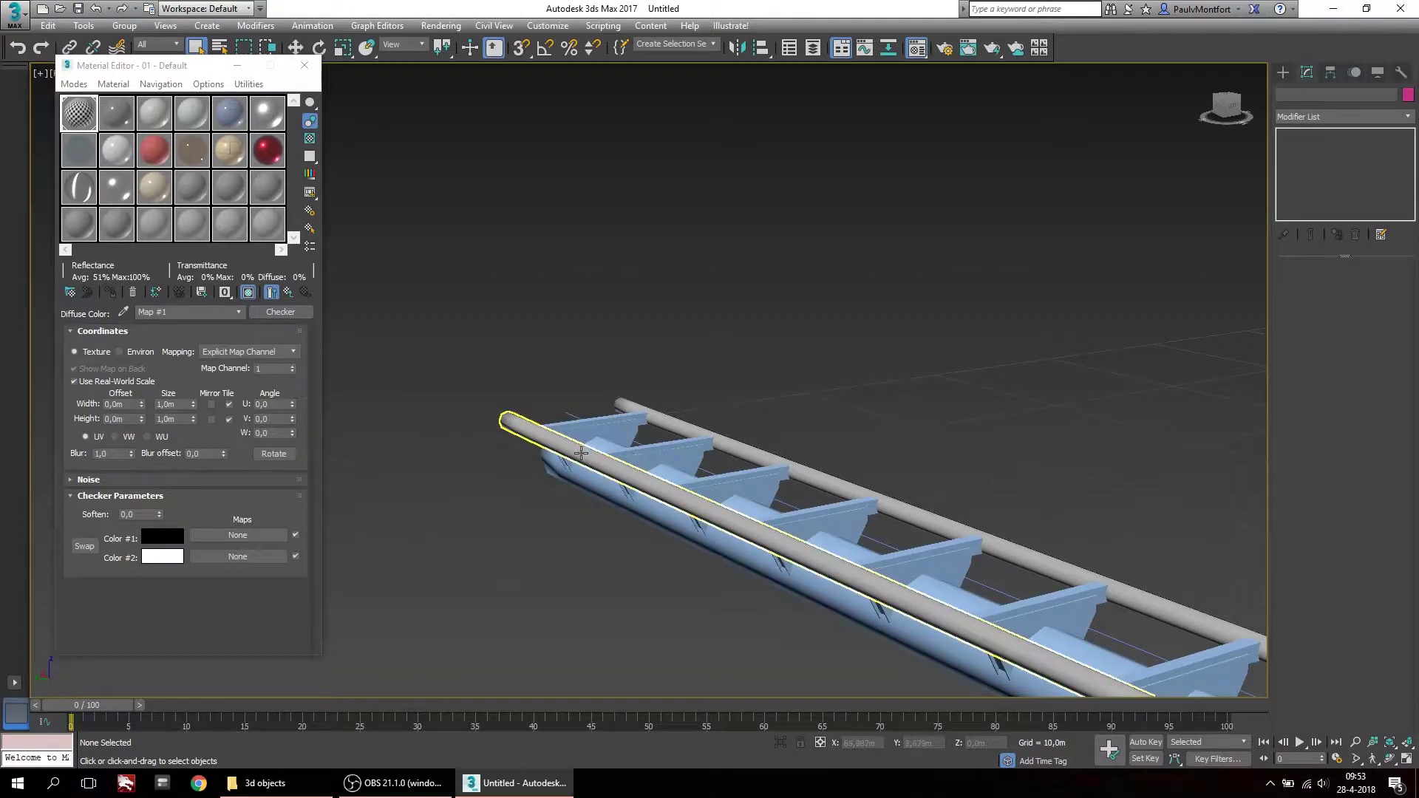
Add an Edit Poly modifier to the left rail and collapse its modifier stack to it
{"action": "left_click", "coordinate": [581, 453]}
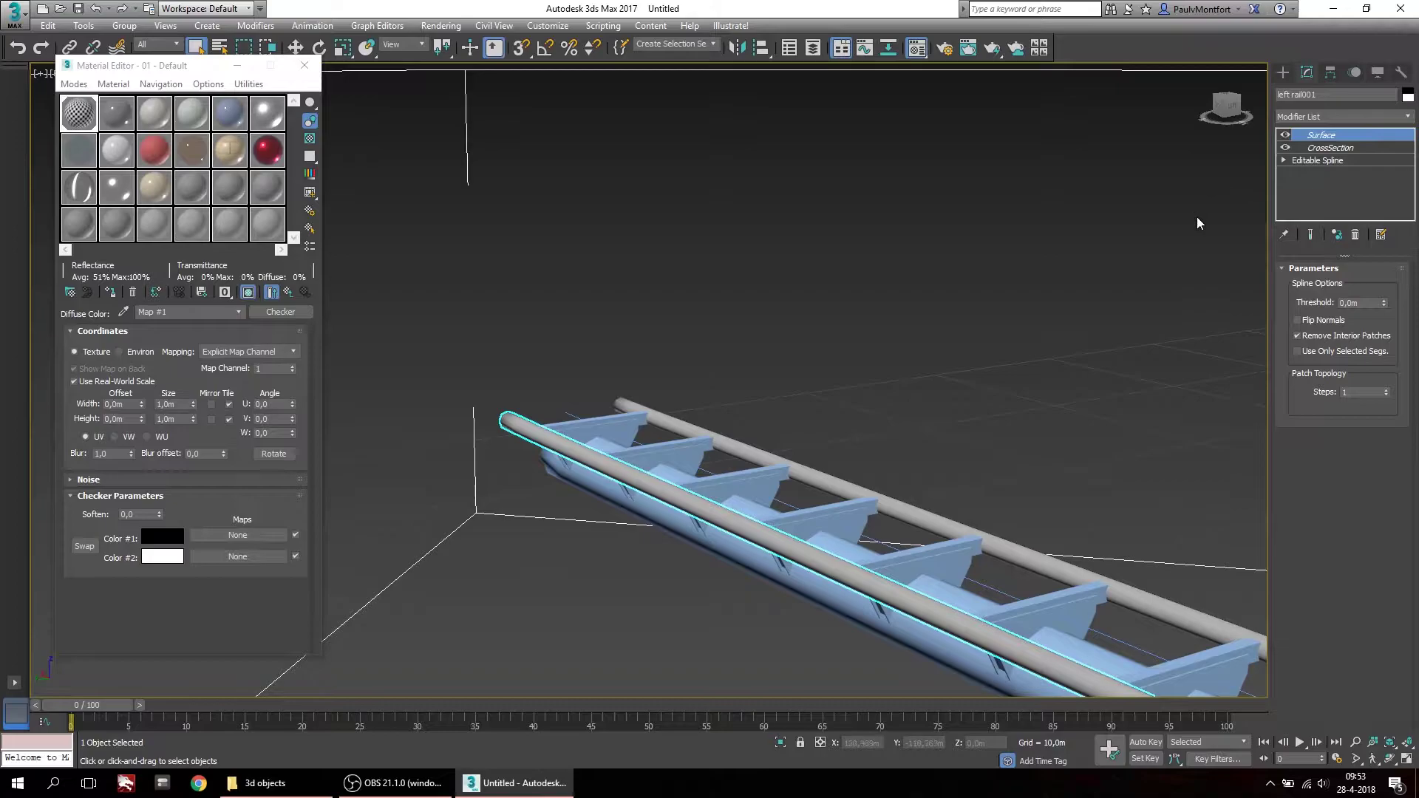
{"action": "left_click", "coordinate": [1340, 119]}
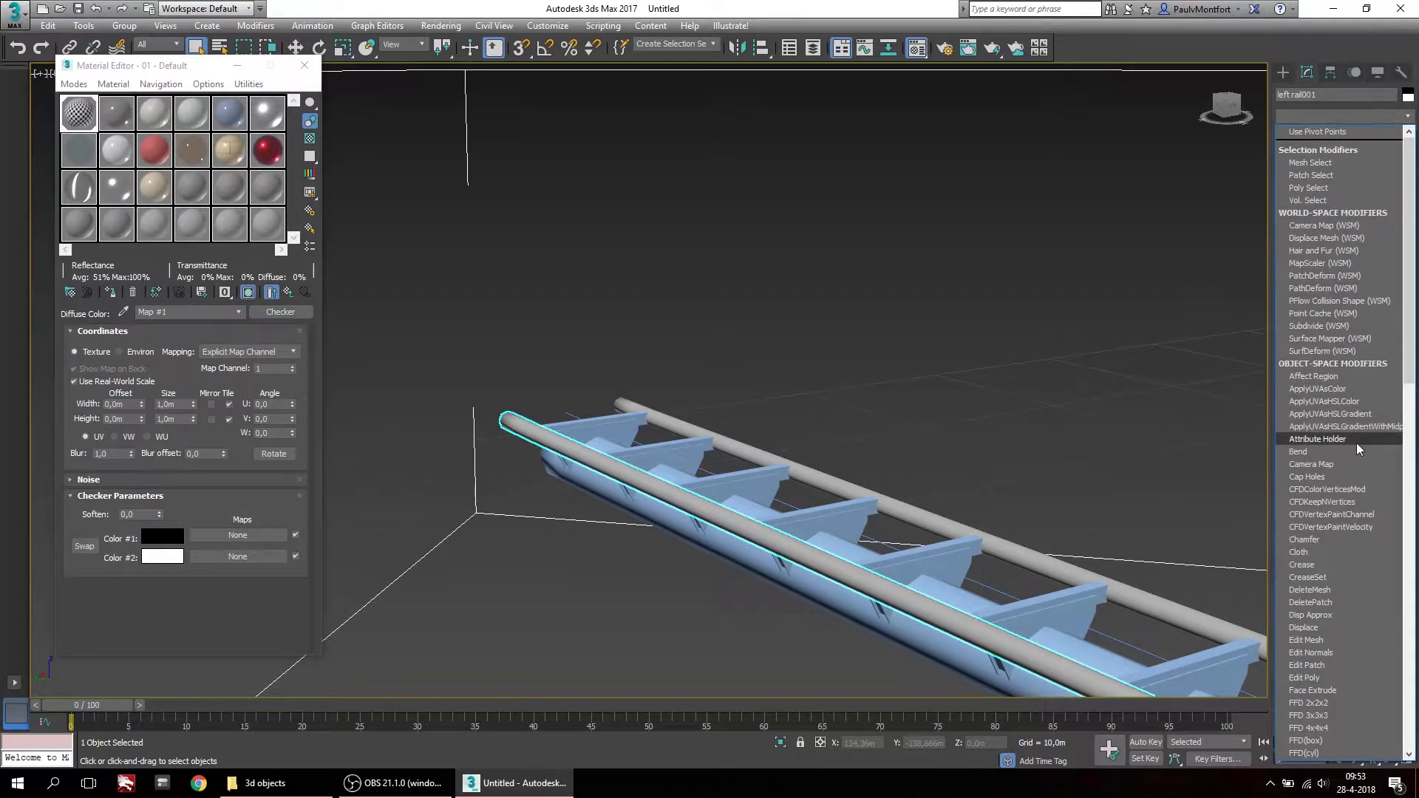
{"action": "left_click", "coordinate": [1303, 678]}
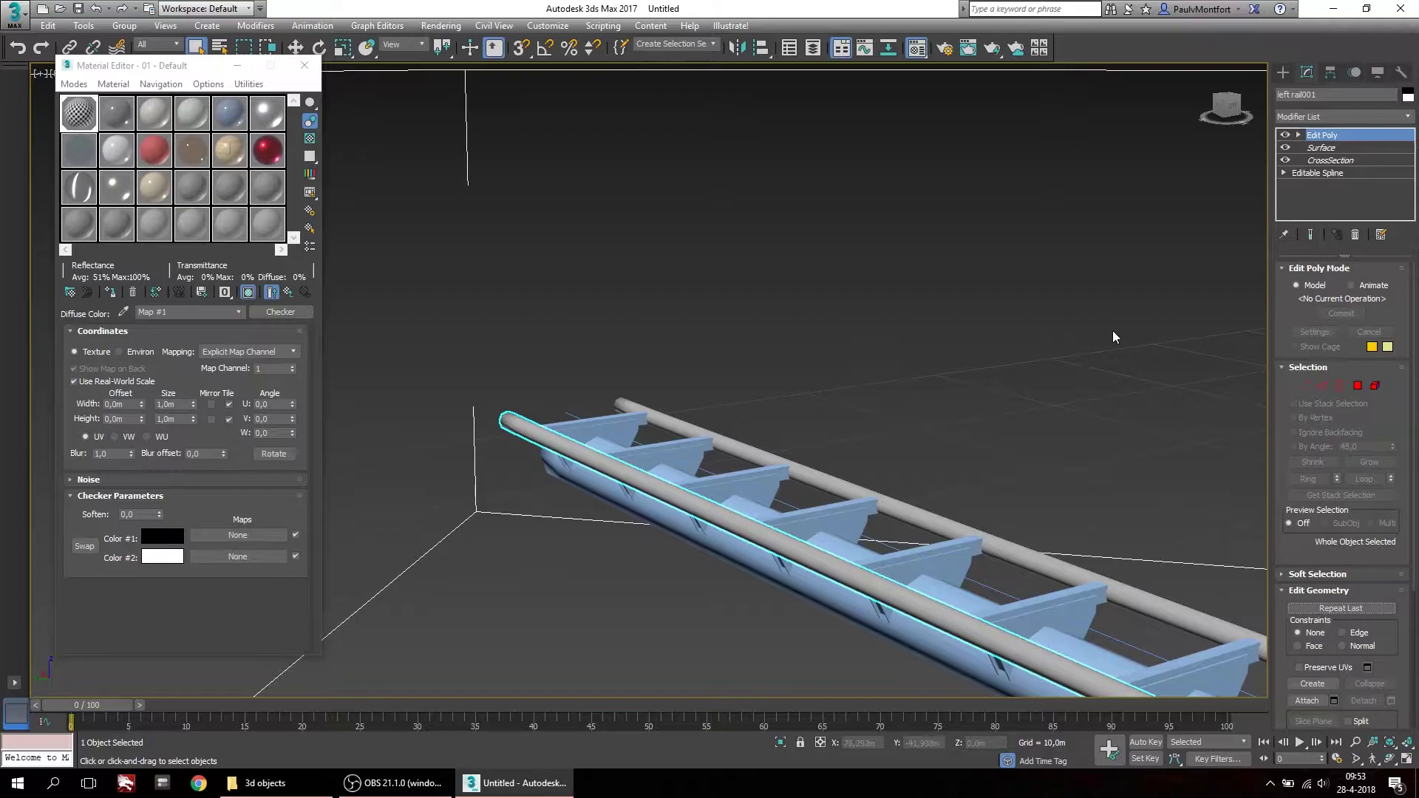
{"action": "right_click", "coordinate": [1317, 137]}
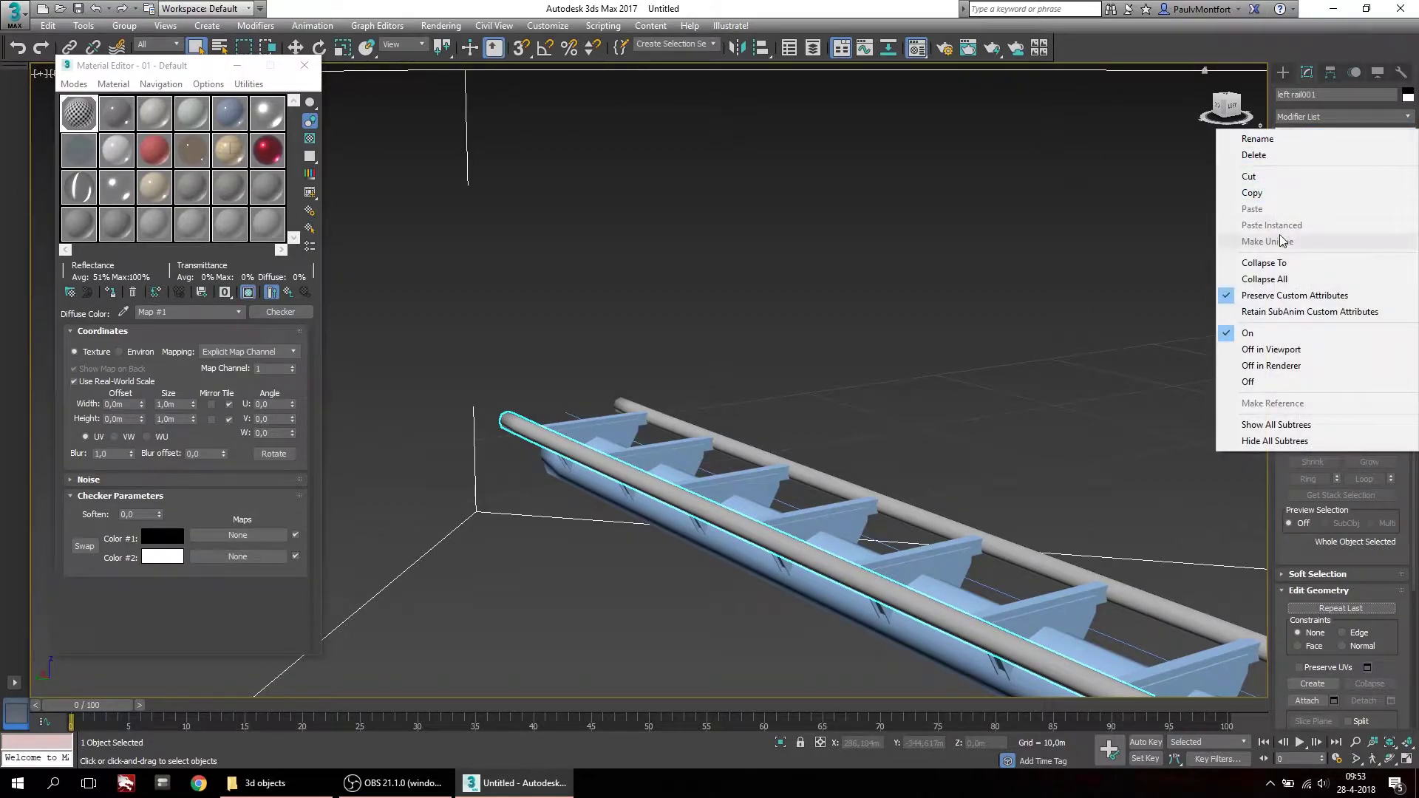
{"action": "left_click", "coordinate": [1265, 264]}
{"action": "left_click", "coordinate": [776, 452]}
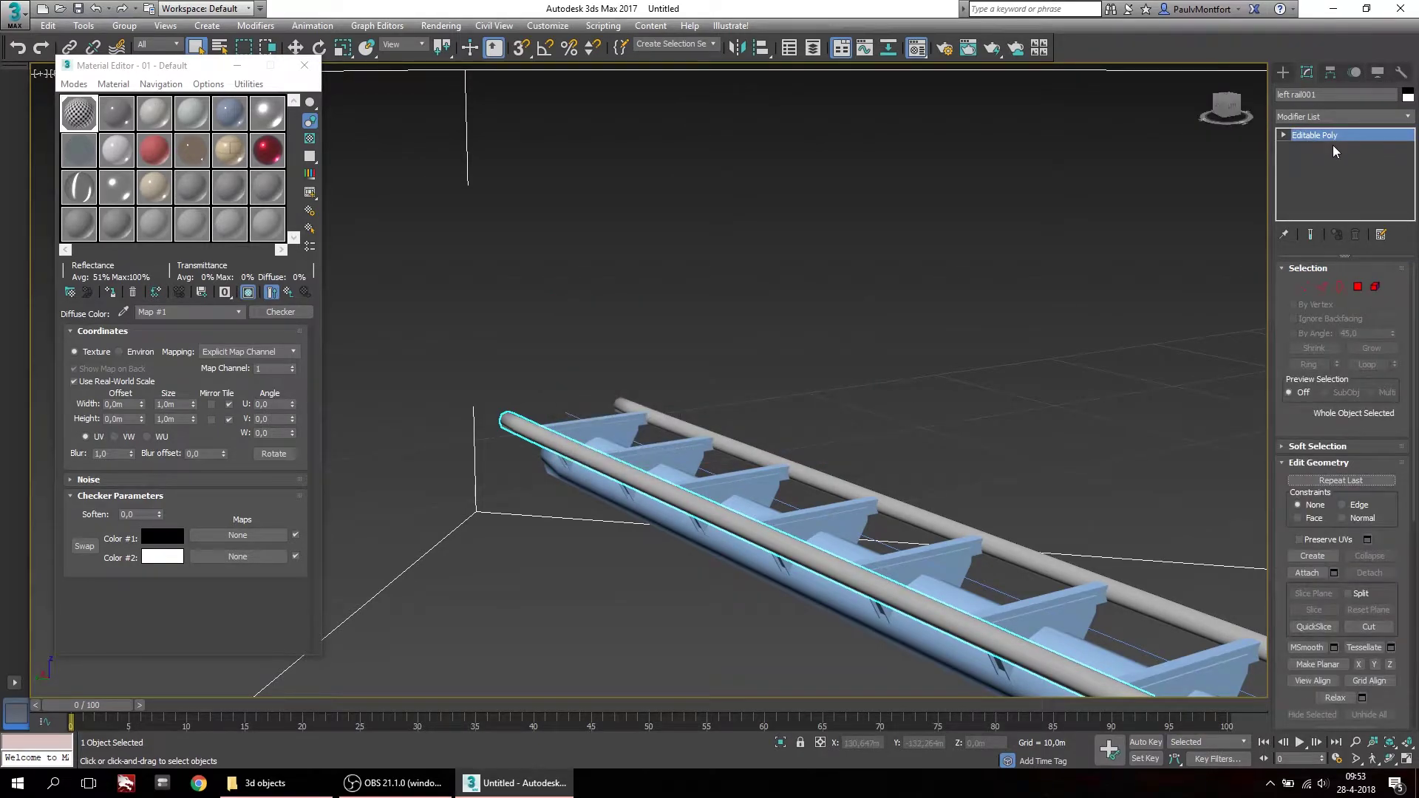
Add a UVW Map modifier to the left rail
{"action": "middle_click_drag", "start_coordinate": [629, 375], "coordinate": [589, 368]}
{"action": "scroll", "coordinate": [589, 368], "scroll_direction": "down", "scroll_amount": 3}
{"action": "middle_click_drag", "start_coordinate": [1053, 473], "coordinate": [1152, 476]}
{"action": "scroll", "coordinate": [742, 432], "scroll_direction": "up", "scroll_amount": 4}
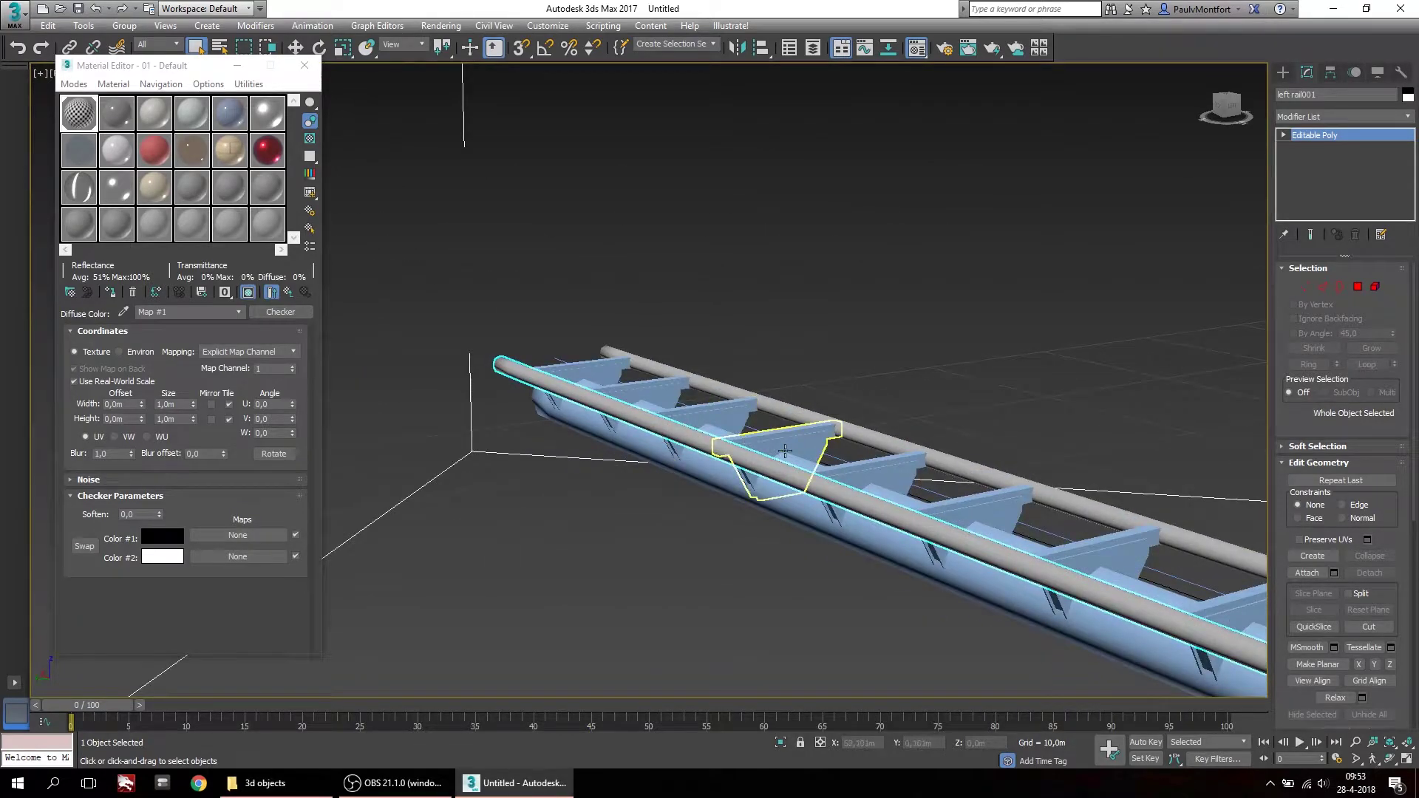
{"action": "middle_click_drag", "start_coordinate": [820, 321], "coordinate": [810, 380]}
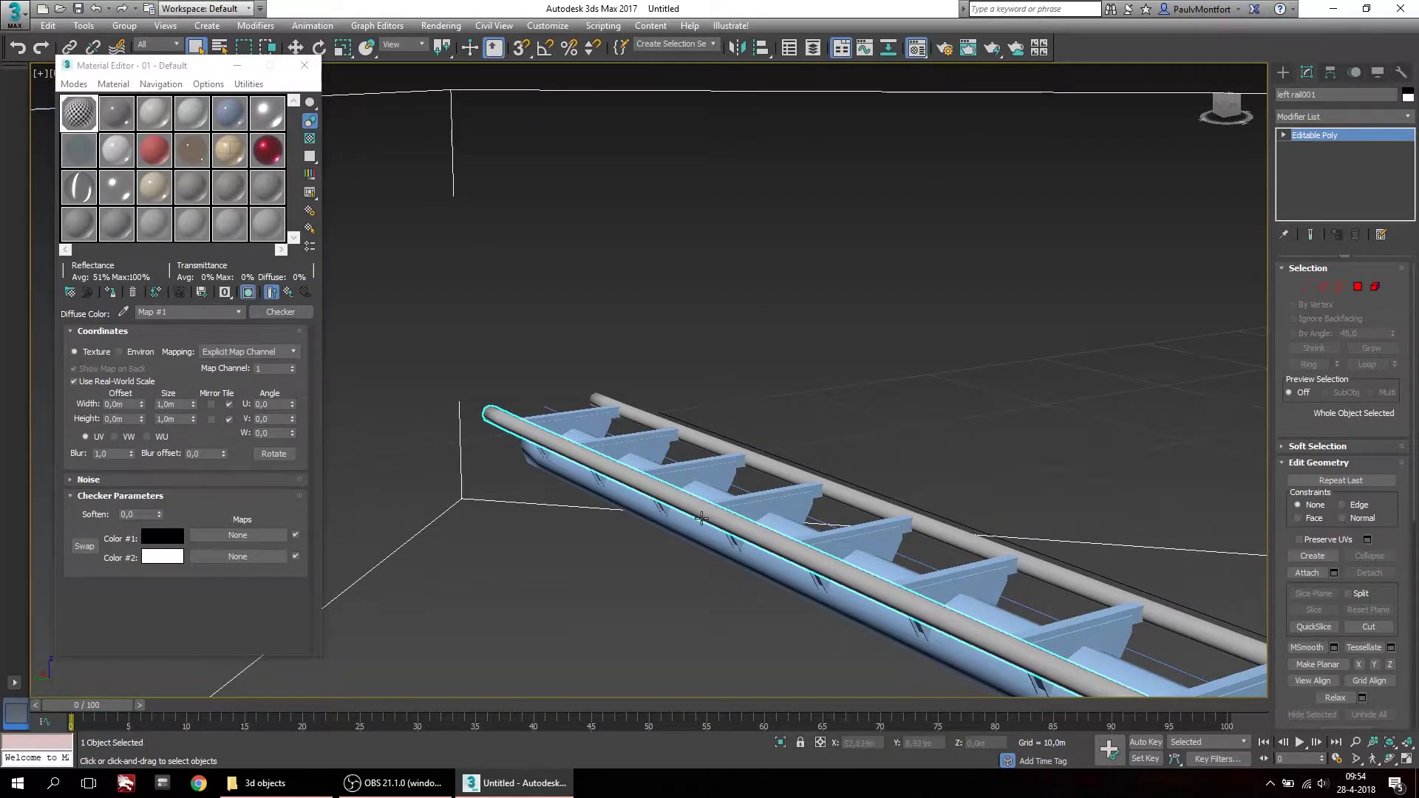
{"action": "mouse_move", "coordinate": [736, 541]}
{"action": "middle_mouse_down"}
{"action": "mouse_move", "coordinate": [754, 562]}
{"action": "mouse_move", "coordinate": [712, 529]}
{"action": "middle_mouse_up"}
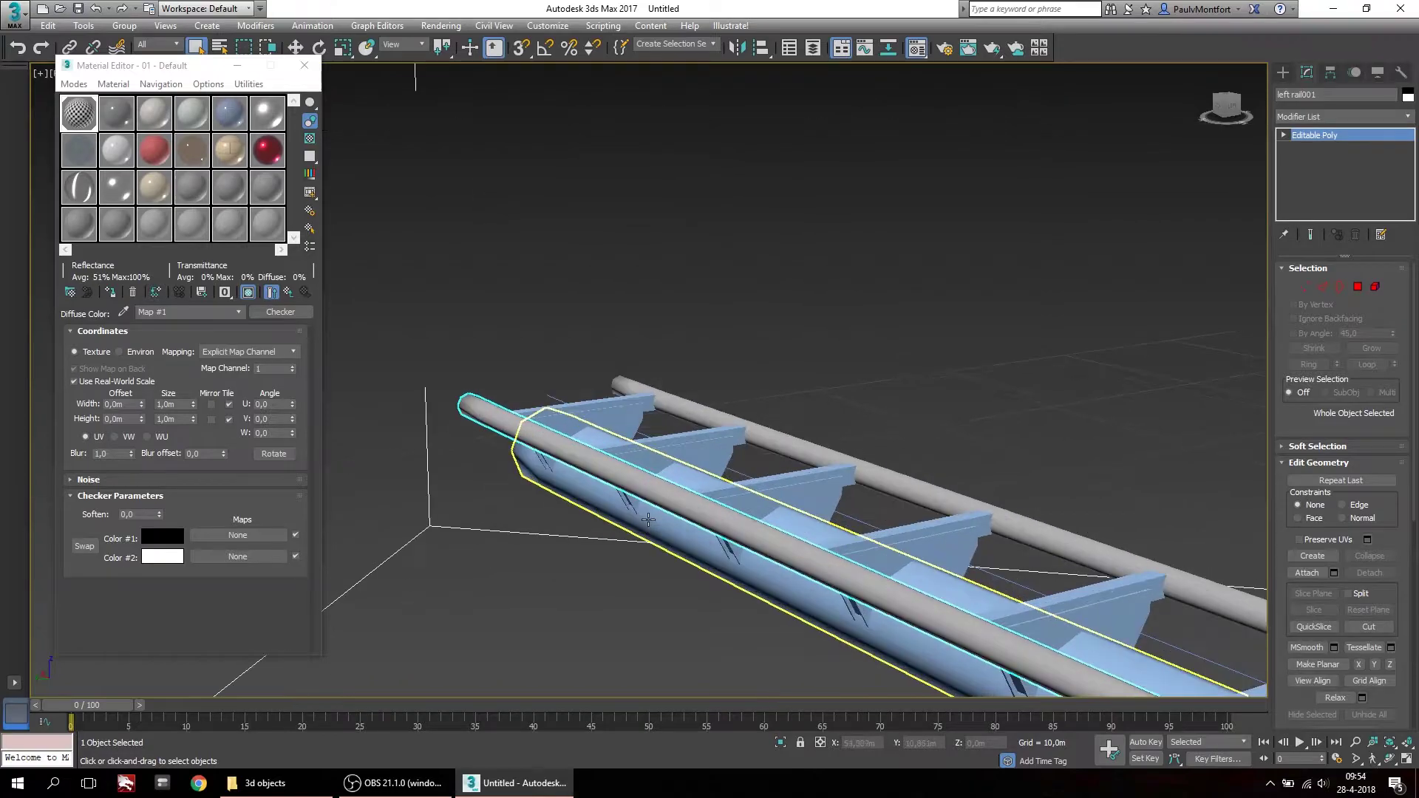
{"action": "left_click", "coordinate": [1342, 121]}
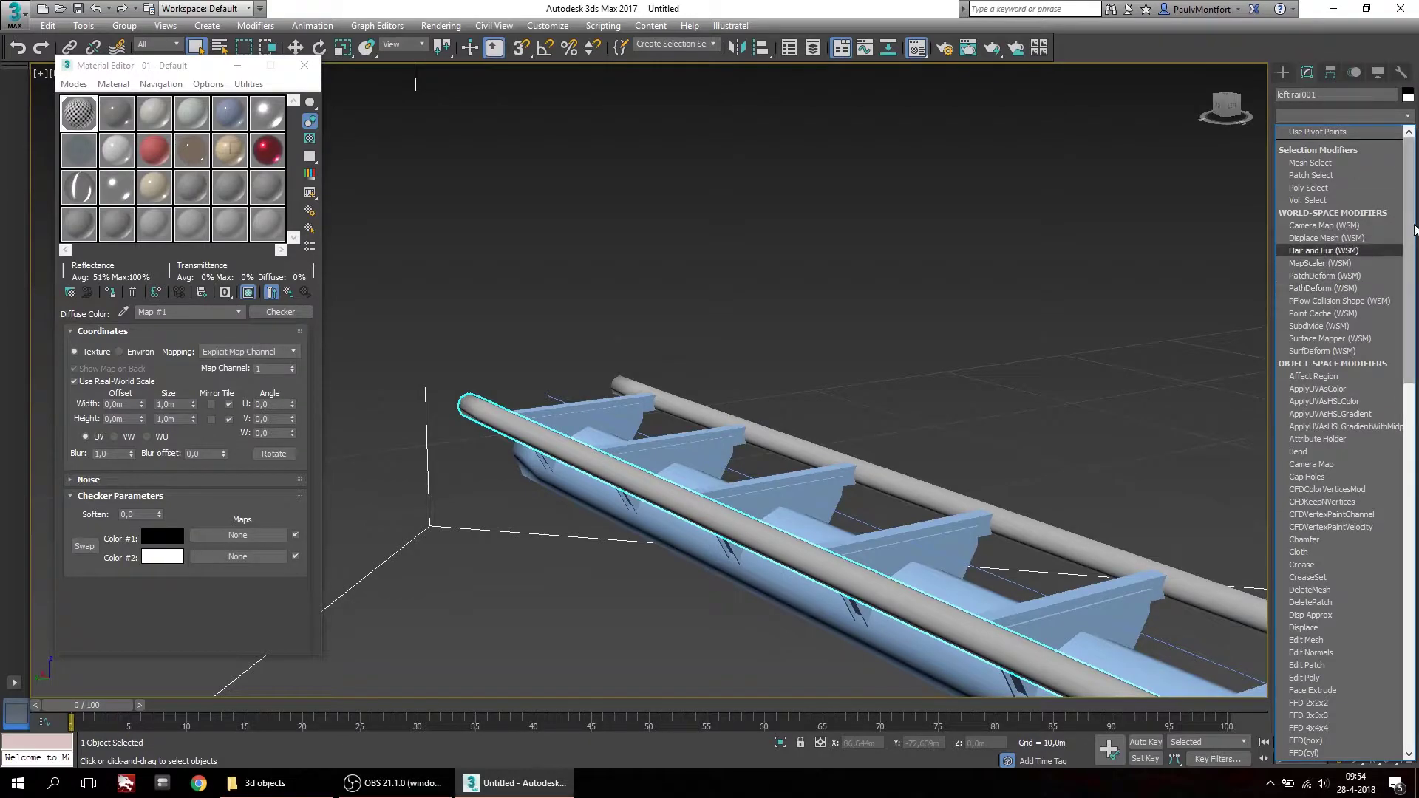
{"action": "scroll", "coordinate": [1387, 576], "scroll_direction": "down", "scroll_amount": 15}
{"action": "scroll", "coordinate": [1388, 576], "scroll_direction": "down", "scroll_amount": 2}
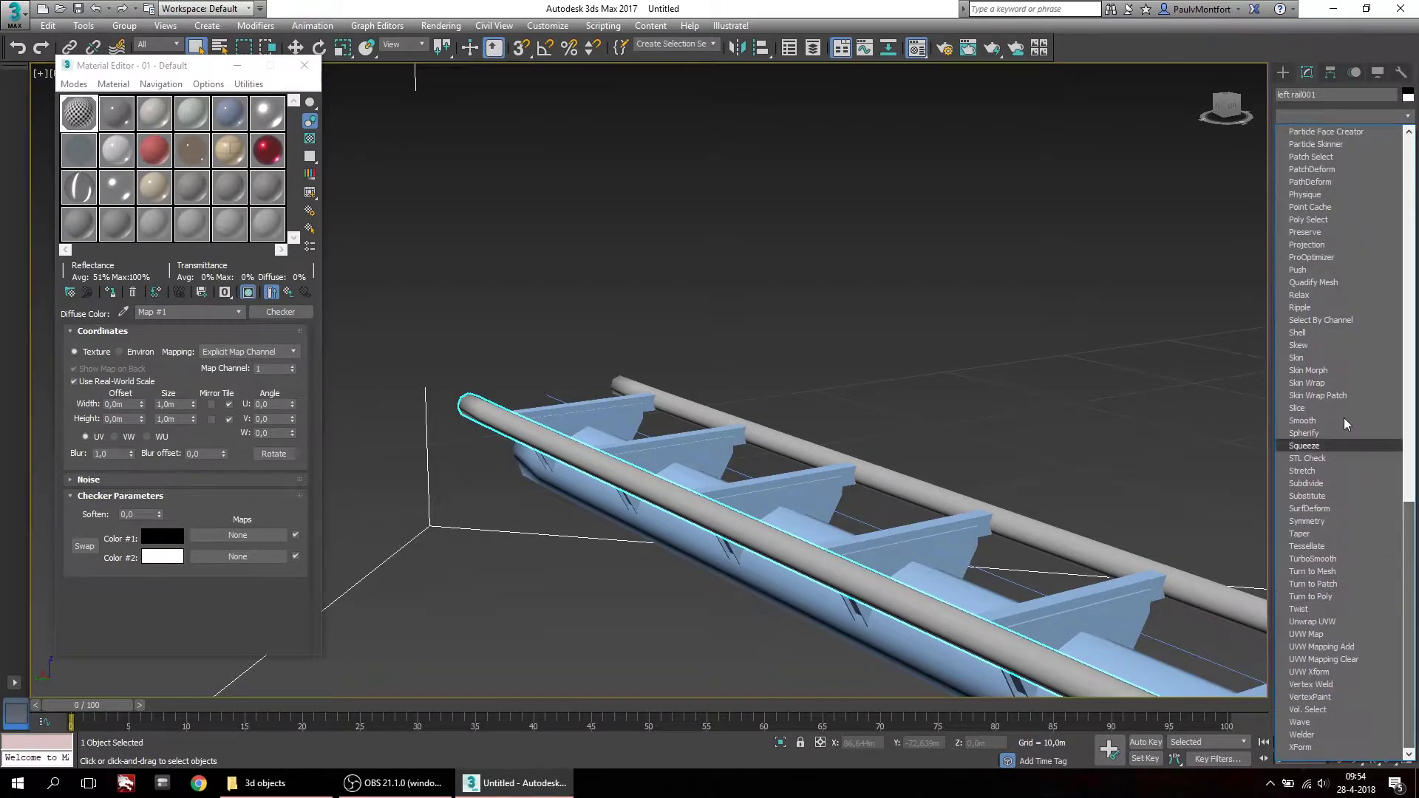
{"action": "left_click", "coordinate": [1314, 635]}
Examine how the checker pattern runs along the length of the left rail
{"action": "middle_click_drag", "start_coordinate": [1057, 587], "coordinate": [690, 399], "text": "alt"}
{"action": "scroll", "coordinate": [807, 467], "scroll_direction": "down", "scroll_amount": 2}
{"action": "middle_click_drag", "start_coordinate": [807, 467], "coordinate": [462, 247]}
{"action": "middle_click_drag", "start_coordinate": [952, 405], "coordinate": [403, 303]}
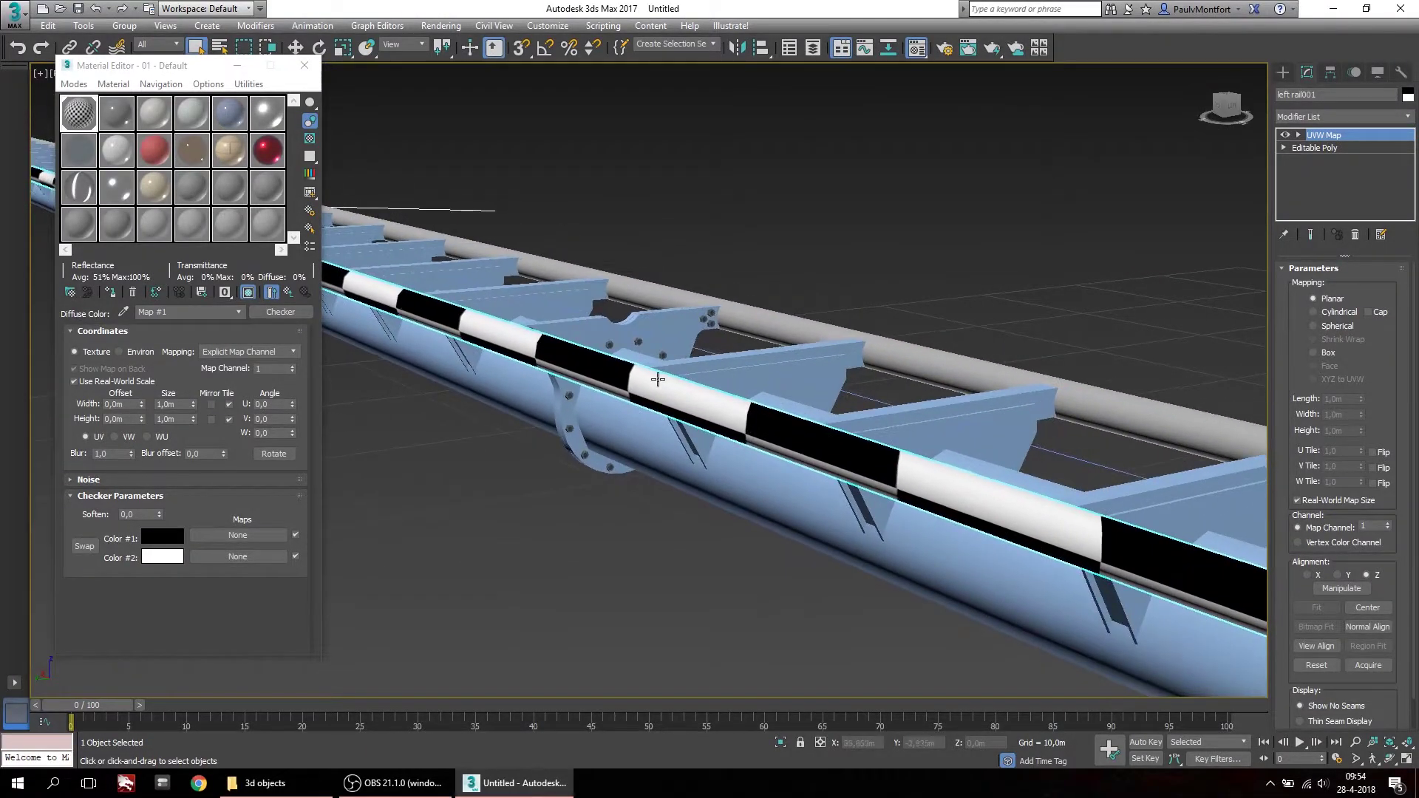
{"action": "middle_click_drag", "start_coordinate": [853, 438], "coordinate": [669, 359]}
{"action": "scroll", "coordinate": [1067, 554], "scroll_direction": "down", "scroll_amount": 3}
{"action": "middle_click_drag", "start_coordinate": [1067, 555], "coordinate": [805, 466]}
{"action": "scroll", "coordinate": [805, 465], "scroll_direction": "down", "scroll_amount": 5}
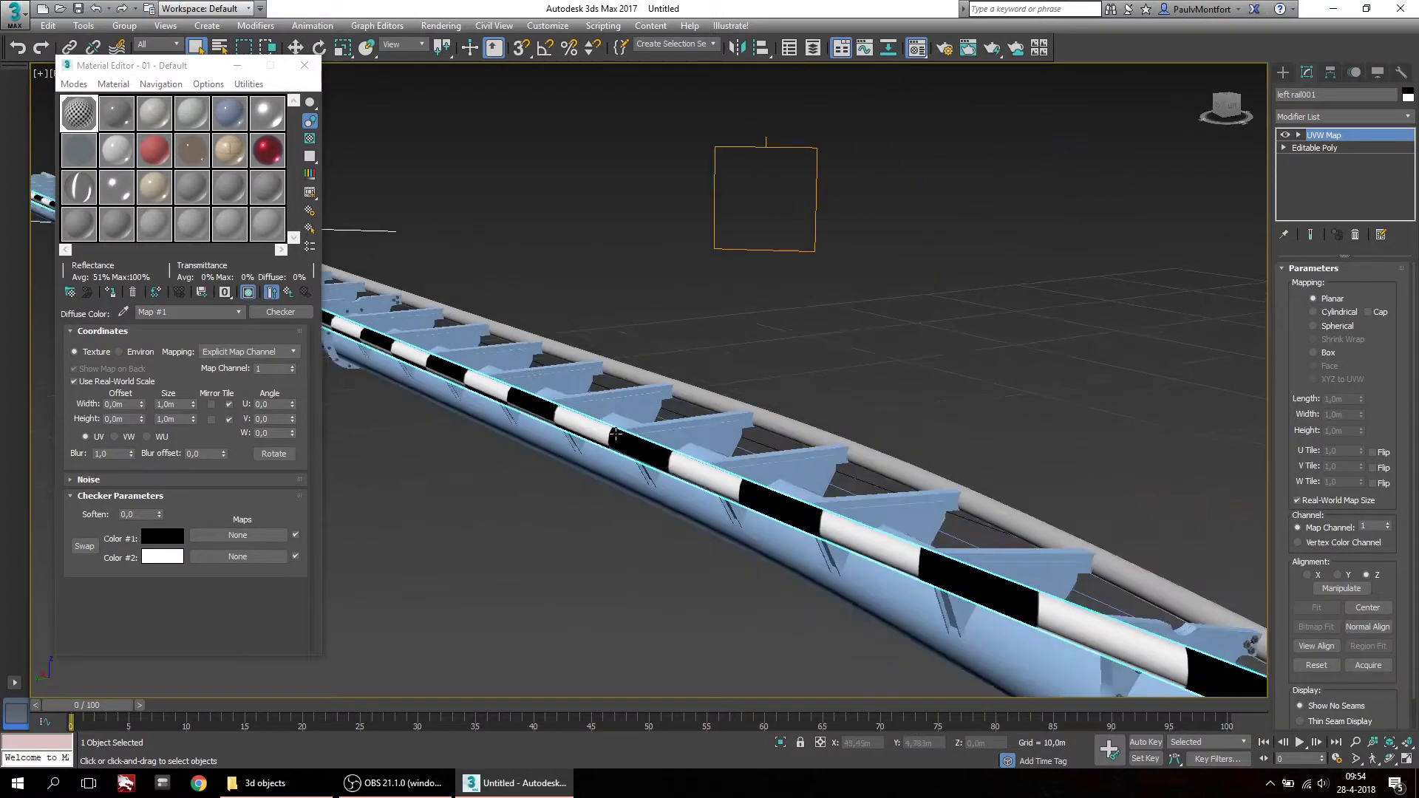
{"action": "middle_click_drag", "start_coordinate": [1044, 598], "coordinate": [625, 525]}
{"action": "scroll", "coordinate": [1172, 348], "scroll_direction": "up", "scroll_amount": 3}
{"action": "middle_click_drag", "start_coordinate": [1172, 348], "coordinate": [1076, 402]}
{"action": "middle_click_drag", "start_coordinate": [858, 626], "coordinate": [1318, 525]}
{"action": "middle_click_drag", "start_coordinate": [399, 435], "coordinate": [820, 564]}
{"action": "scroll", "coordinate": [662, 493], "scroll_direction": "up", "scroll_amount": 4}
{"action": "scroll", "coordinate": [662, 492], "scroll_direction": "up", "scroll_amount": 3}
{"action": "middle_click_drag", "start_coordinate": [741, 494], "coordinate": [948, 584]}
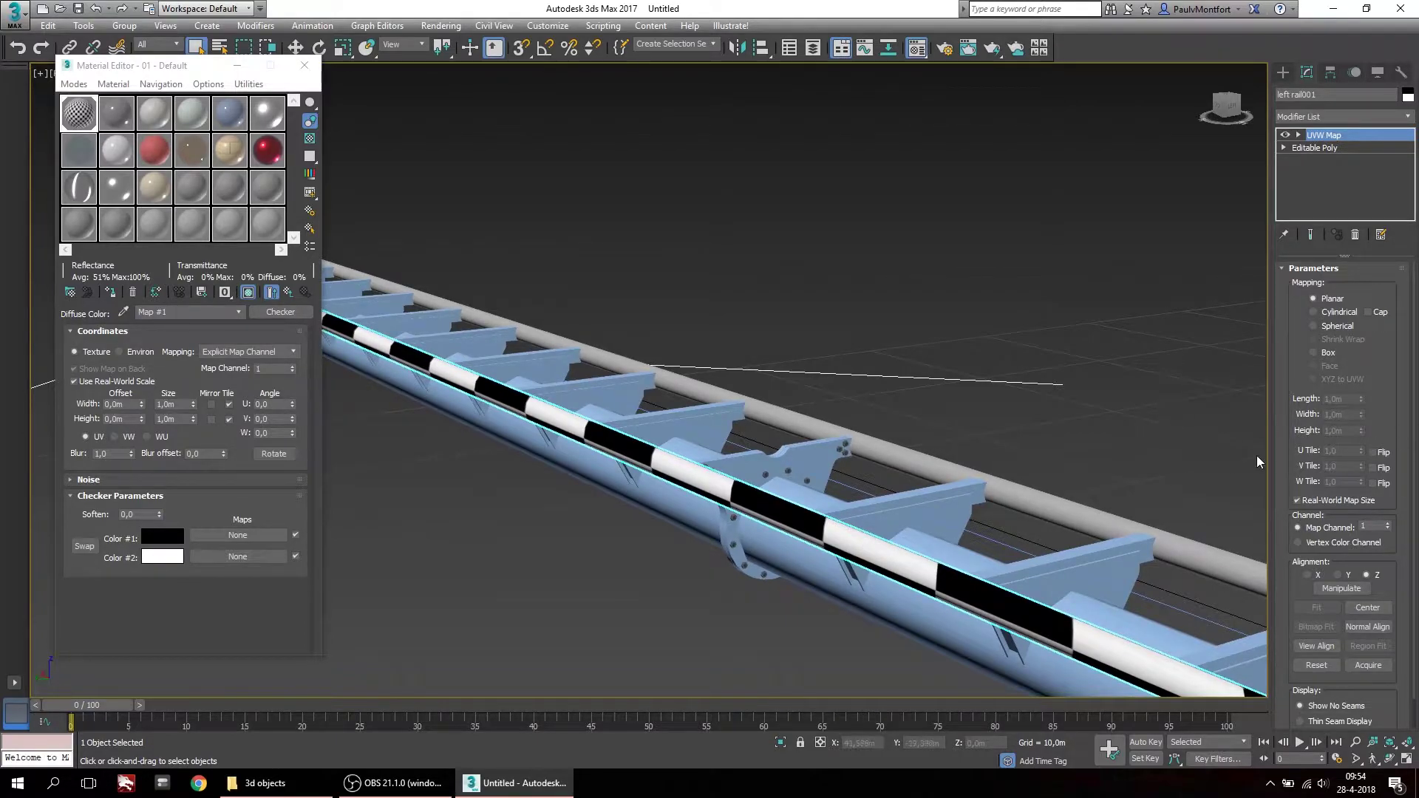
Turn off Real-World Map Size for the left rail's UVW Map and set its mapping type to Face
{"action": "left_click", "coordinate": [1319, 502]}
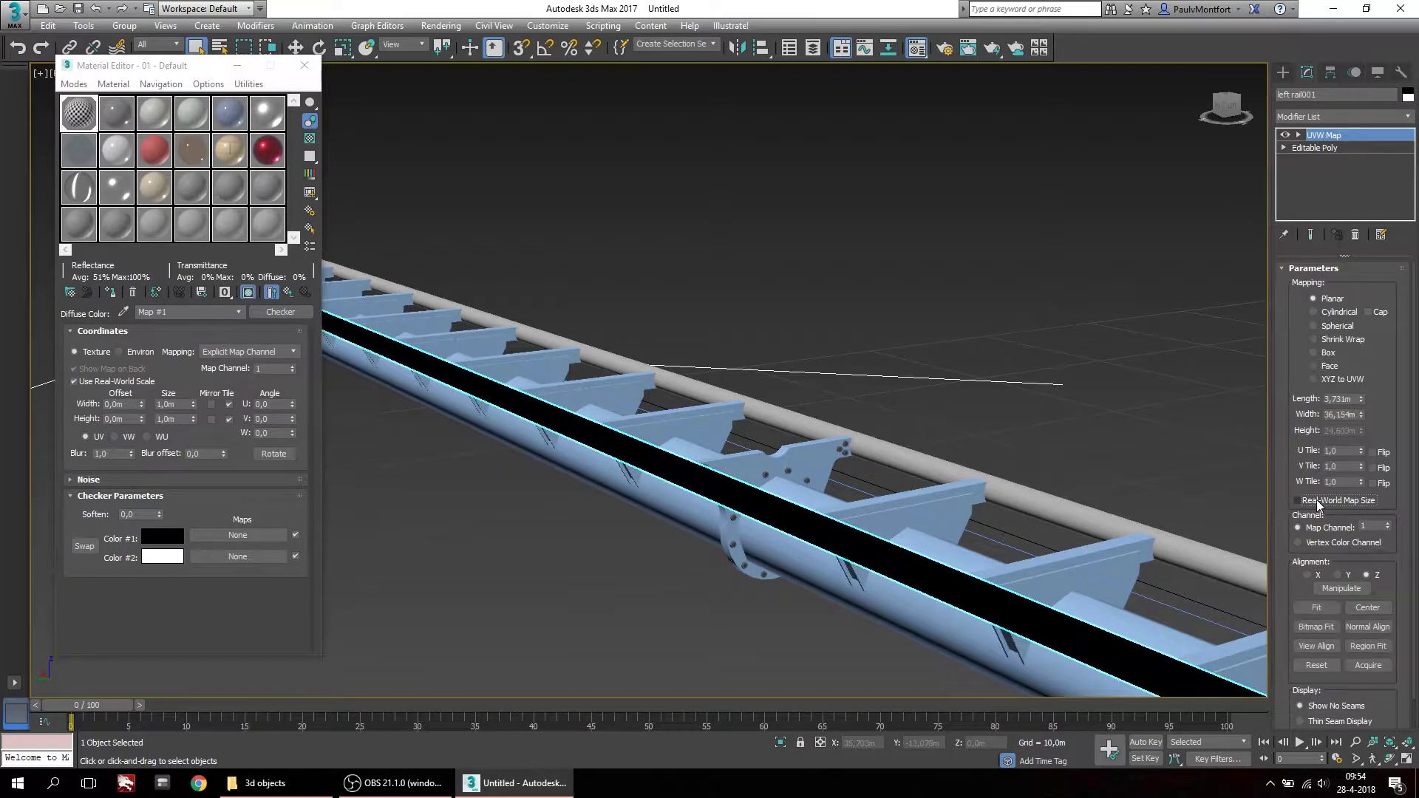
{"action": "scroll", "coordinate": [863, 465], "scroll_direction": "down", "scroll_amount": 3}
{"action": "scroll", "coordinate": [758, 423], "scroll_direction": "up", "scroll_amount": 3}
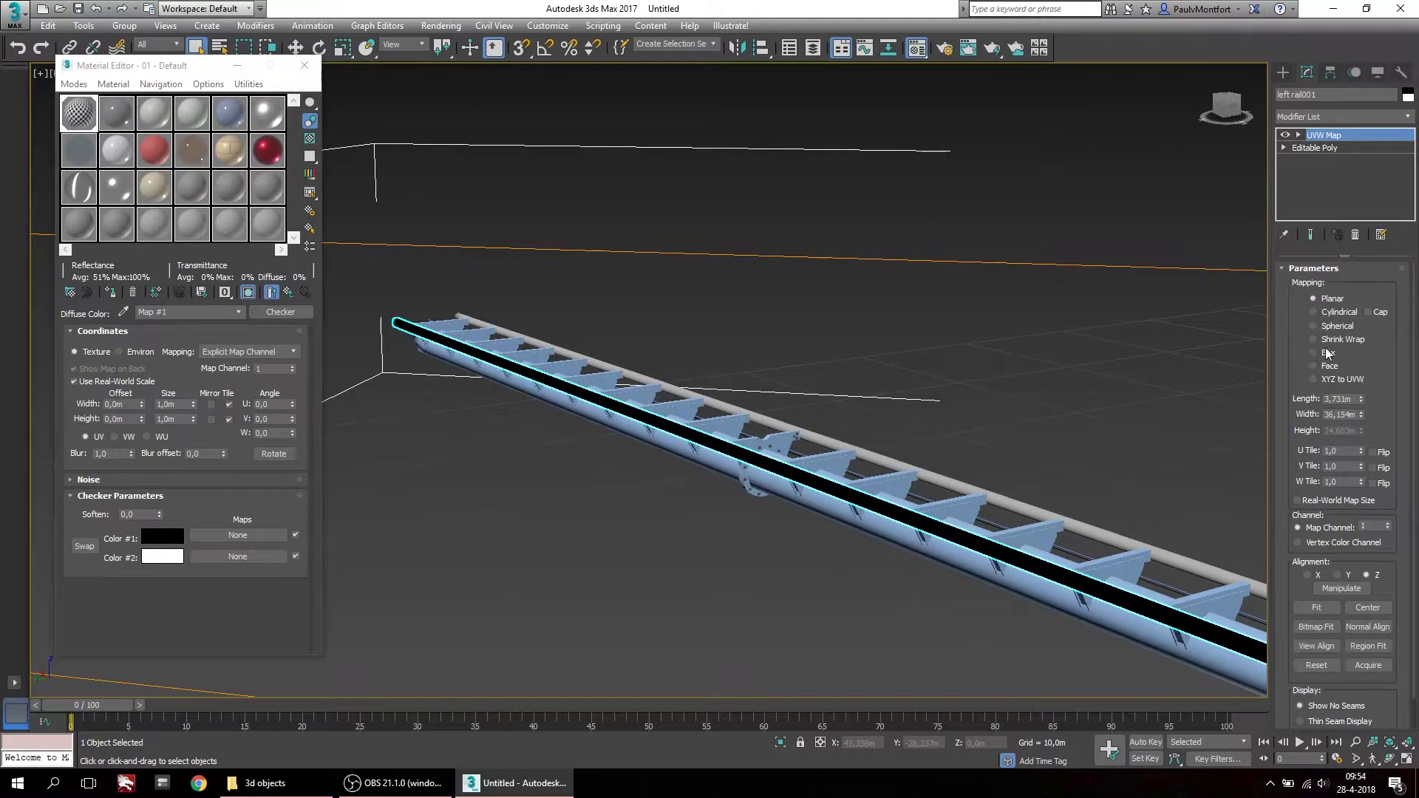
{"action": "left_click", "coordinate": [1329, 366]}
{"action": "scroll", "coordinate": [830, 456], "scroll_direction": "up", "scroll_amount": 5}
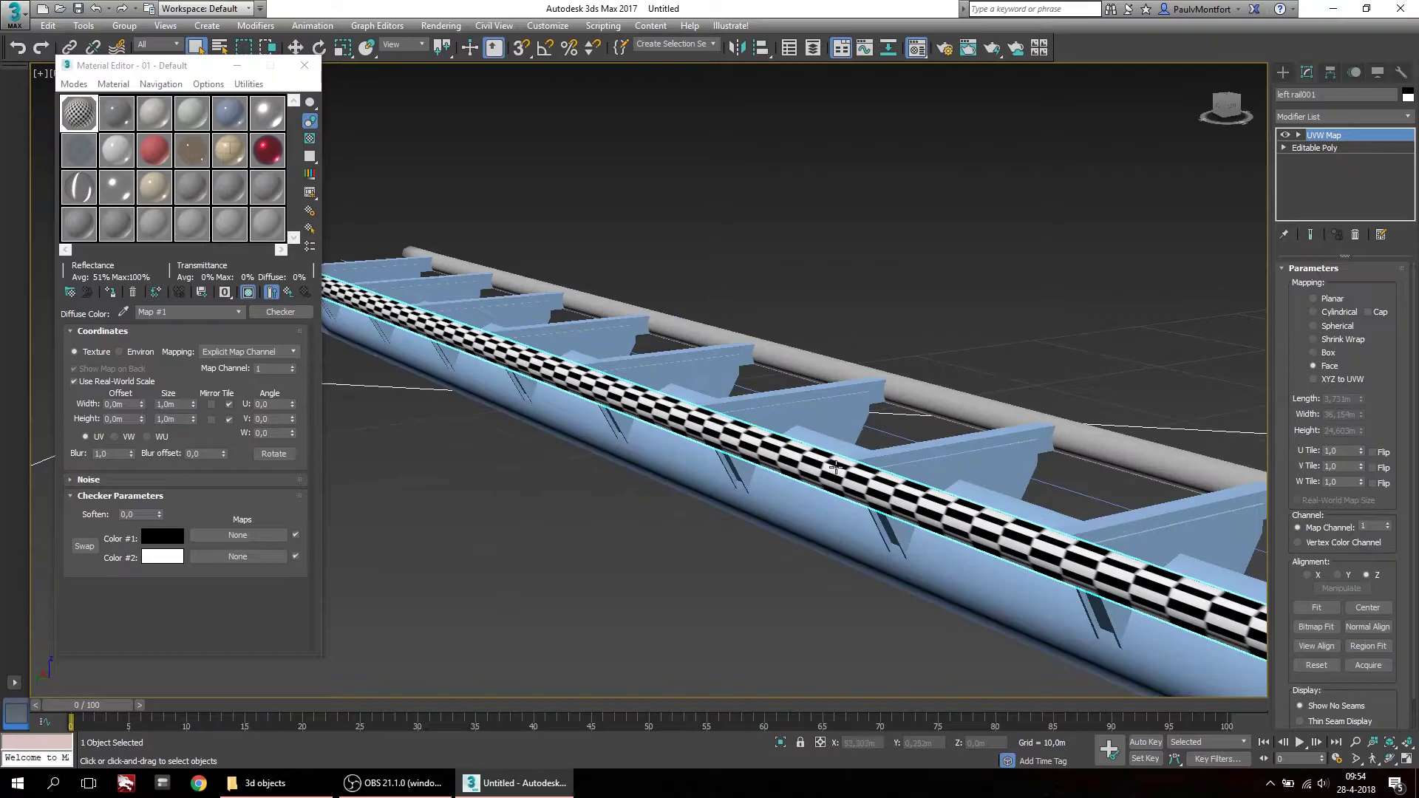
{"action": "scroll", "coordinate": [833, 464], "scroll_direction": "up", "scroll_amount": 3}
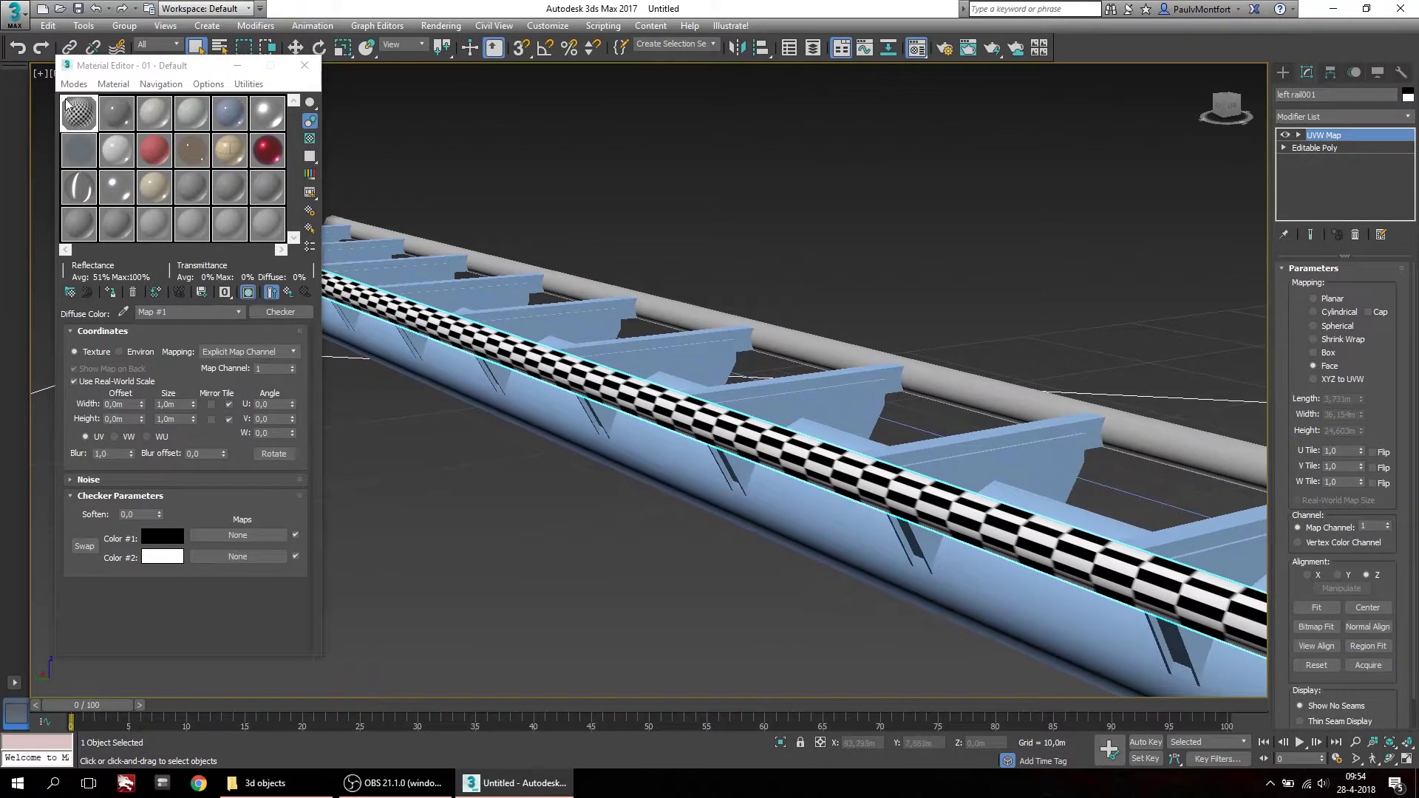
Examine how the checker pattern runs along the left rail with Face mapping, up to the rail's end
{"action": "middle_click_drag", "start_coordinate": [1146, 577], "coordinate": [761, 469]}
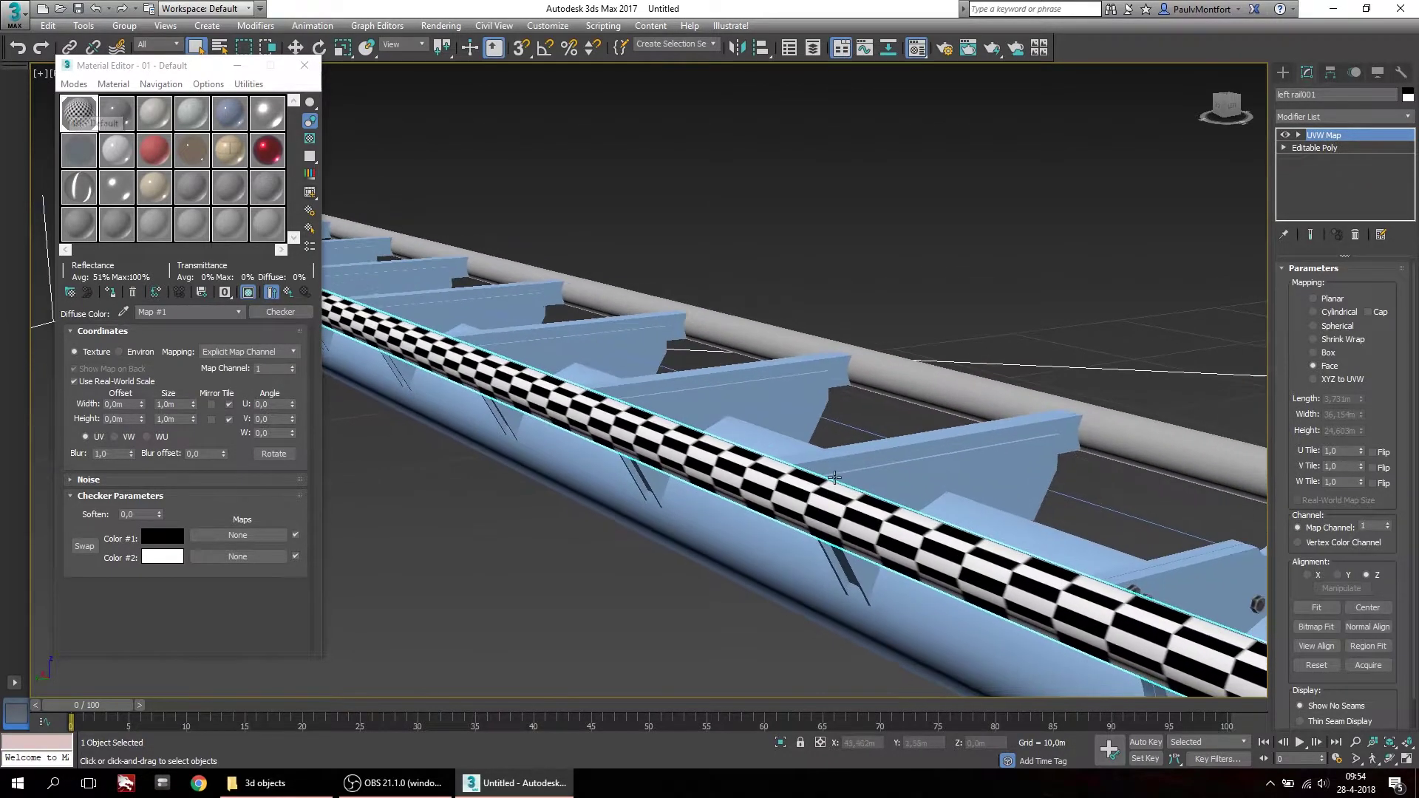
{"action": "scroll", "coordinate": [768, 474], "scroll_direction": "down", "scroll_amount": 2}
{"action": "middle_click_drag", "start_coordinate": [1115, 603], "coordinate": [884, 502]}
{"action": "scroll", "coordinate": [769, 493], "scroll_direction": "down", "scroll_amount": 2}
{"action": "scroll", "coordinate": [884, 502], "scroll_direction": "up", "scroll_amount": 4}
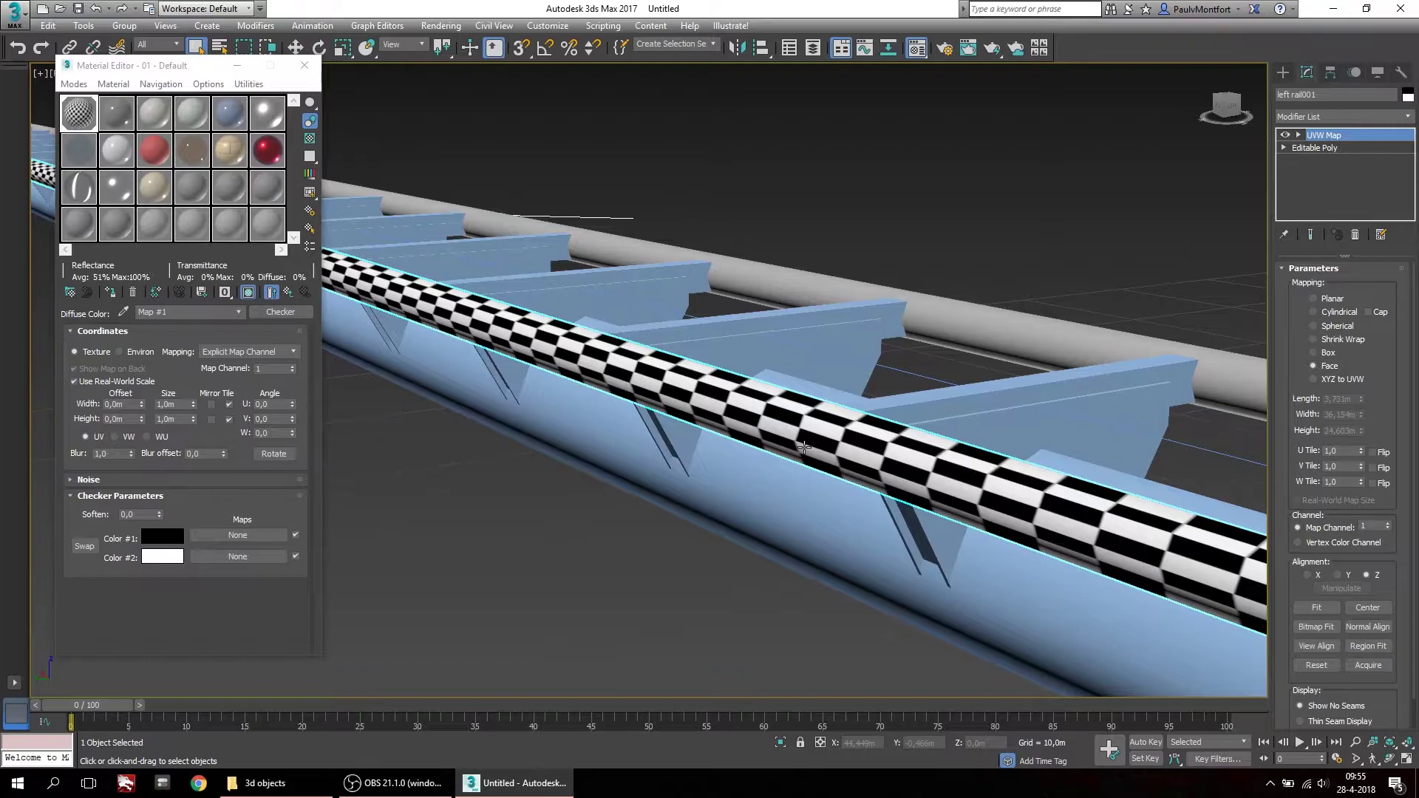
{"action": "scroll", "coordinate": [861, 481], "scroll_direction": "down", "scroll_amount": 5}
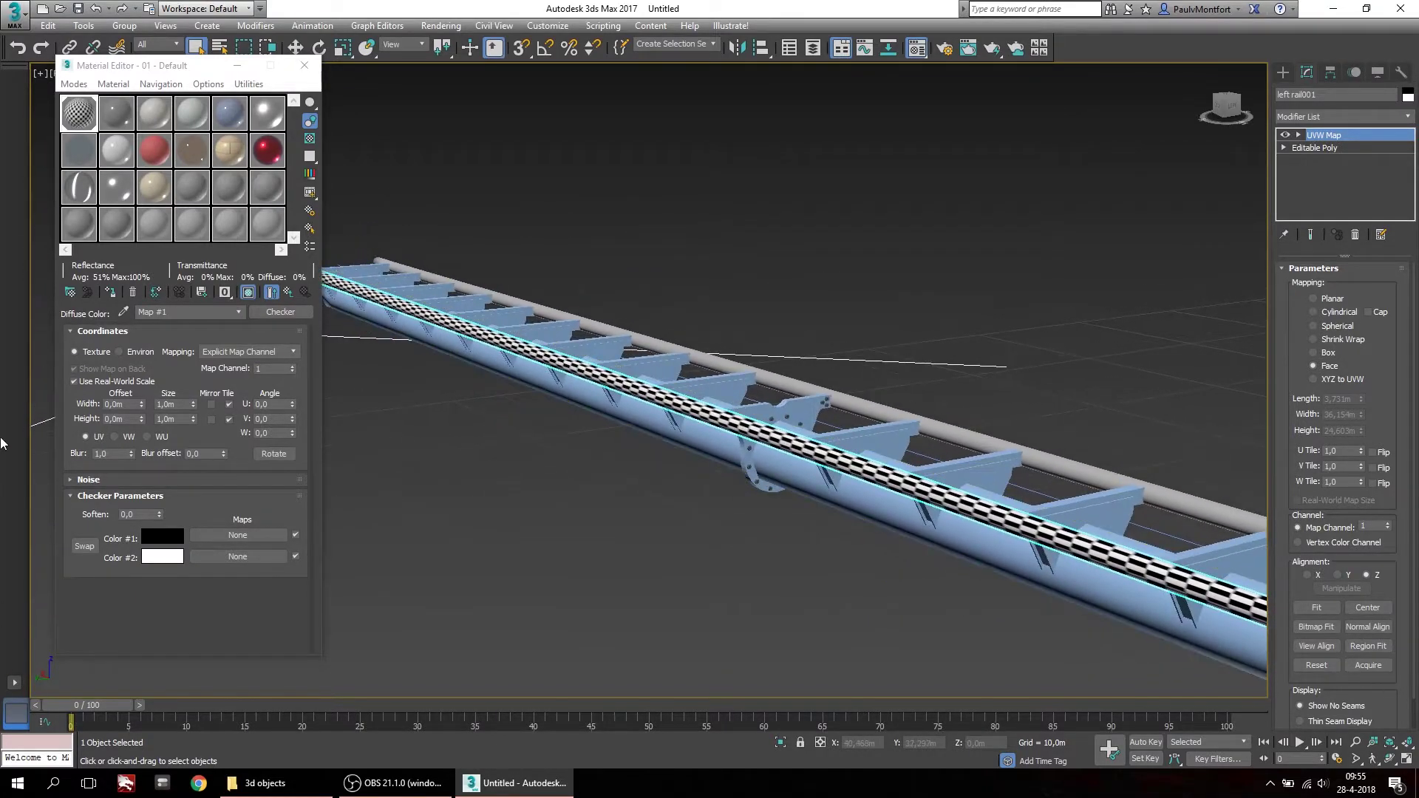
{"action": "scroll", "coordinate": [635, 376], "scroll_direction": "down", "scroll_amount": 4}
{"action": "scroll", "coordinate": [739, 377], "scroll_direction": "up", "scroll_amount": 6}
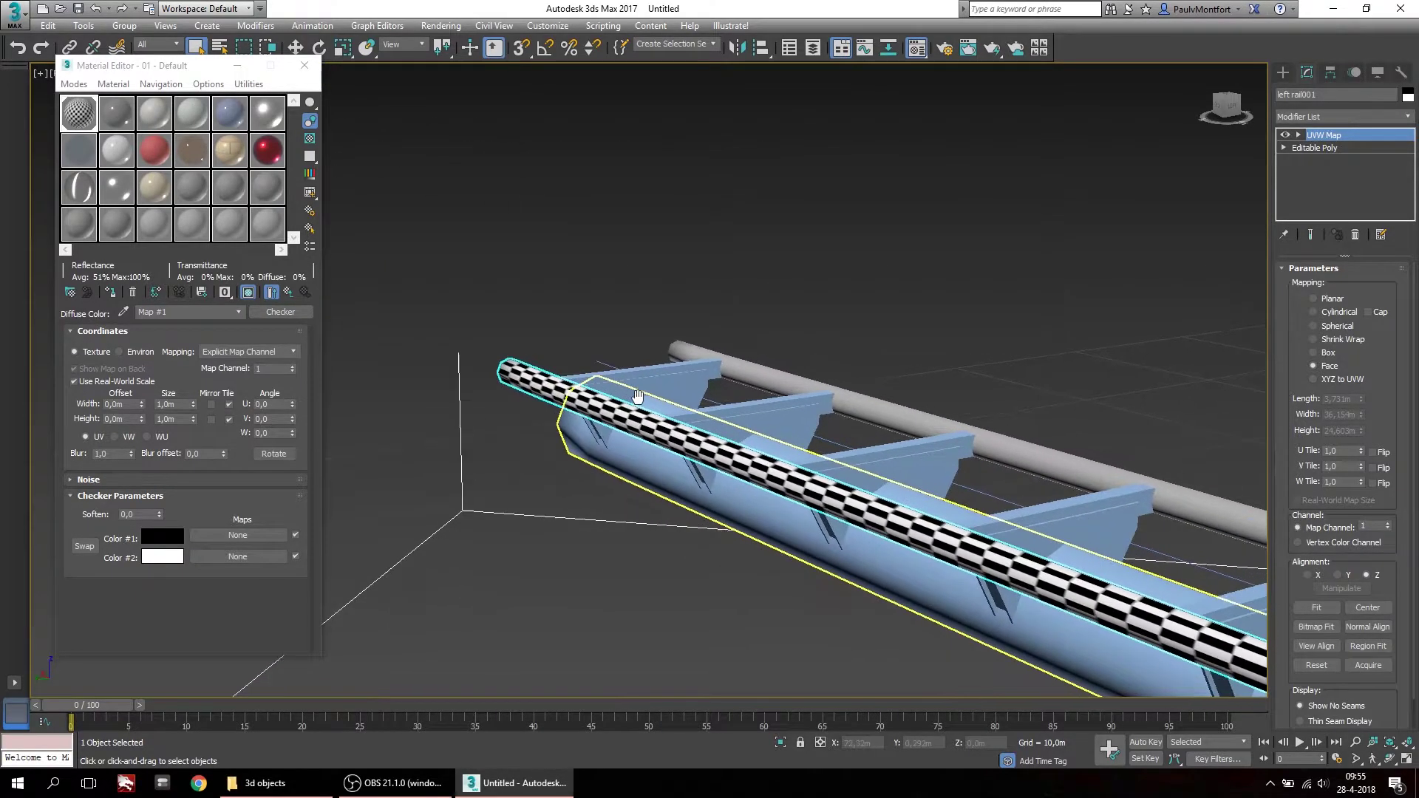
Add an Unwrap UVW modifier to the left rail above its UVW Map
{"action": "left_click", "coordinate": [1367, 119]}
{"action": "scroll", "coordinate": [1408, 601], "scroll_direction": "down", "scroll_amount": 15}
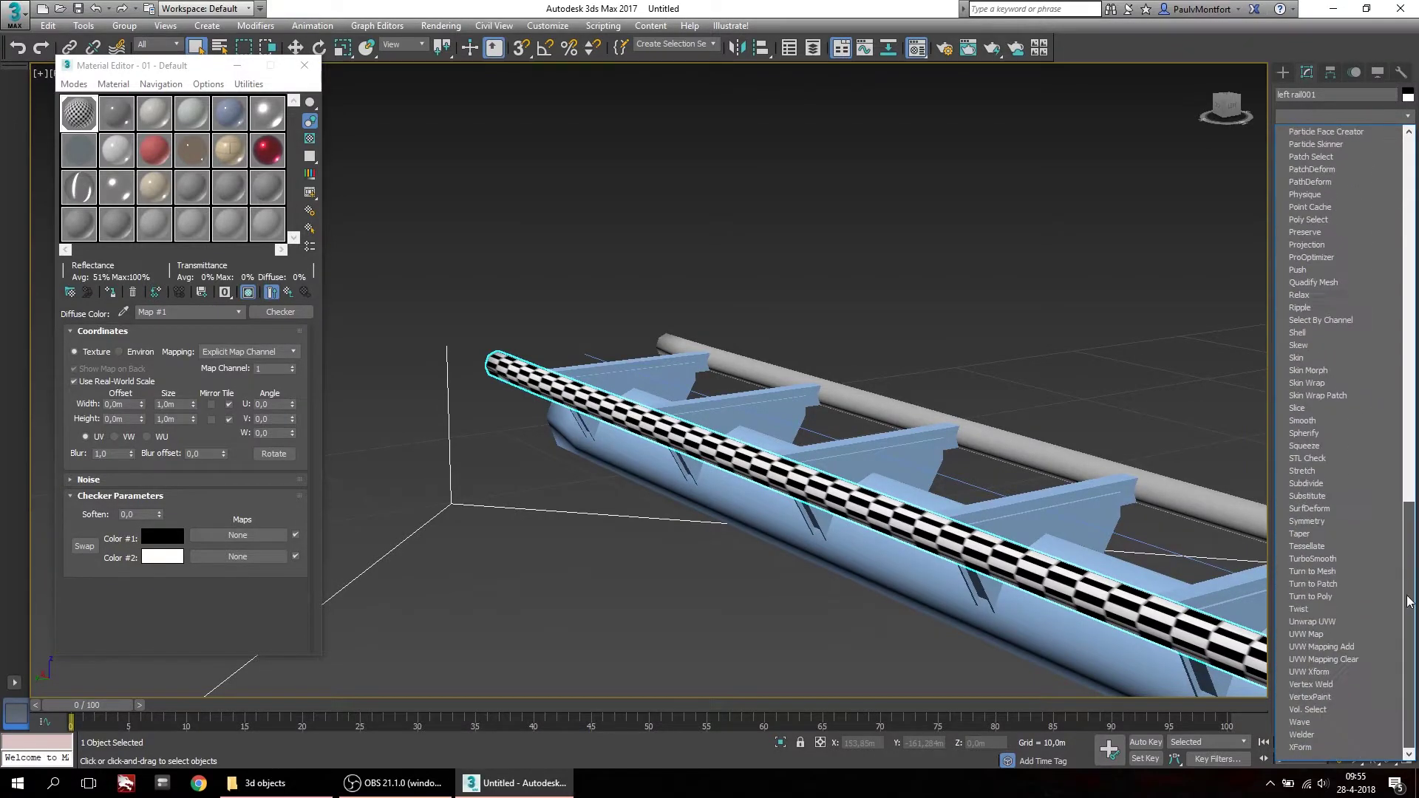
{"action": "left_click", "coordinate": [1304, 623]}
{"action": "scroll", "coordinate": [813, 374], "scroll_direction": "down", "scroll_amount": 3}
{"action": "scroll", "coordinate": [762, 418], "scroll_direction": "up", "scroll_amount": 2}
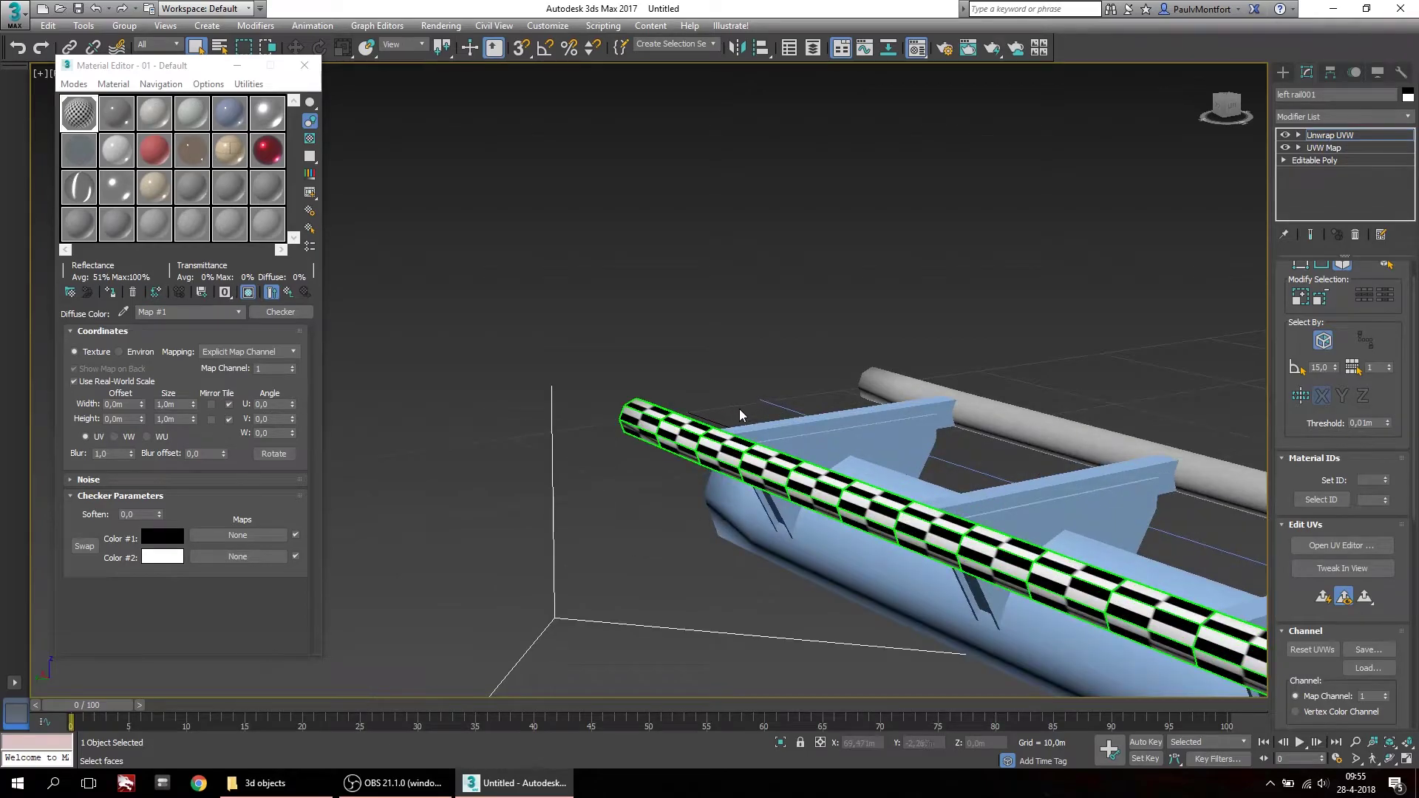
Switch Unwrap UVW to Edge level and select a single crosswise edge near the start of the left rail
{"action": "left_click", "coordinate": [1298, 136]}
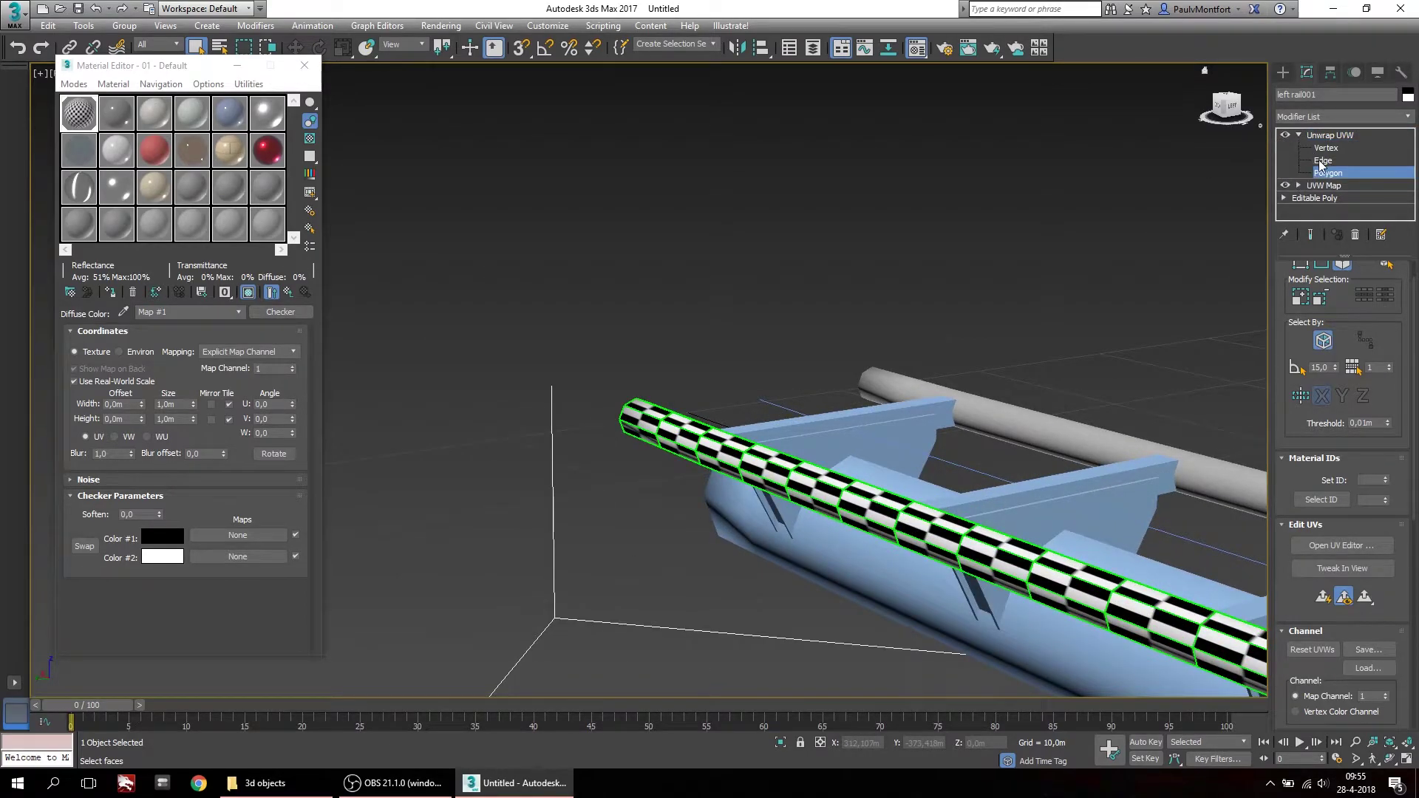
{"action": "left_click", "coordinate": [1322, 161]}
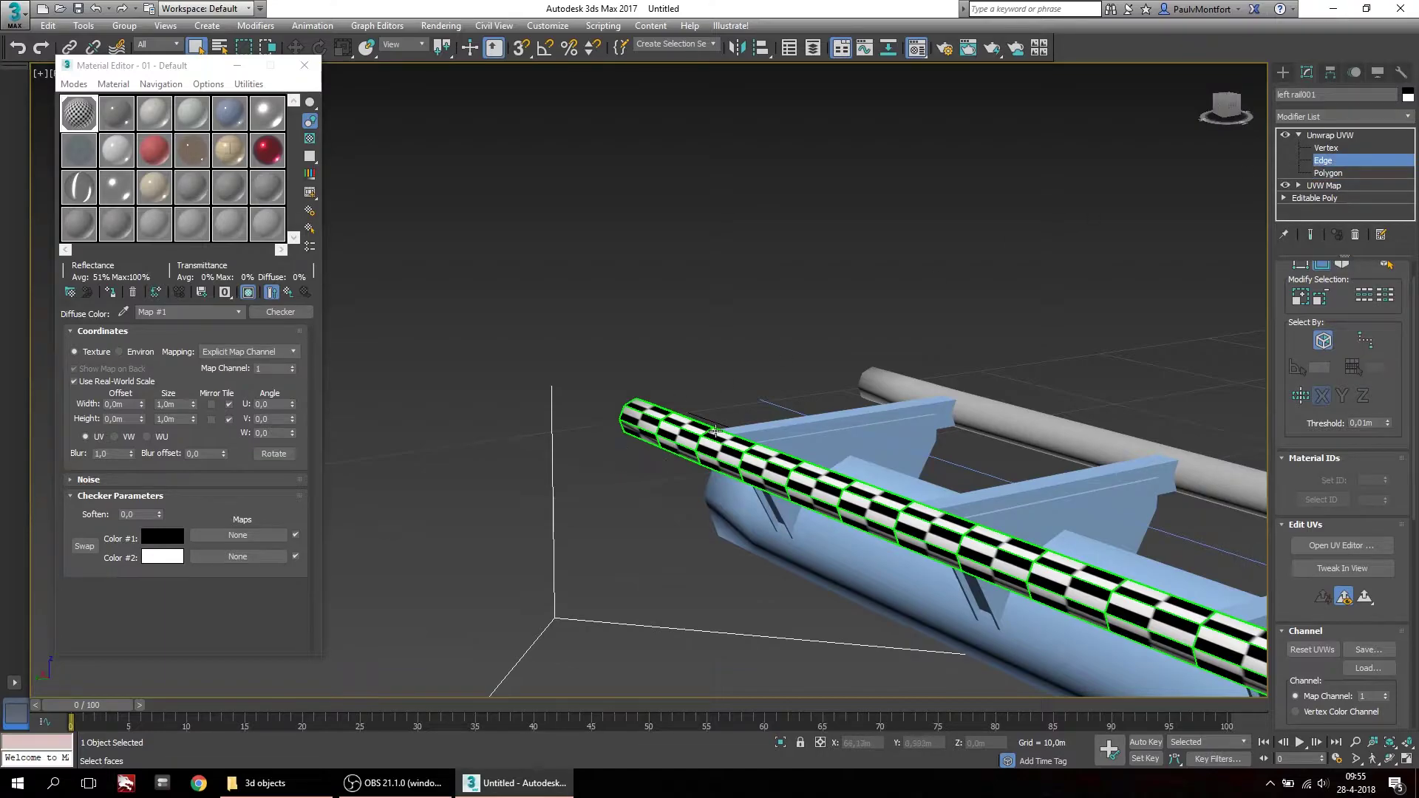
{"action": "scroll", "coordinate": [715, 430], "scroll_direction": "up", "scroll_amount": 2}
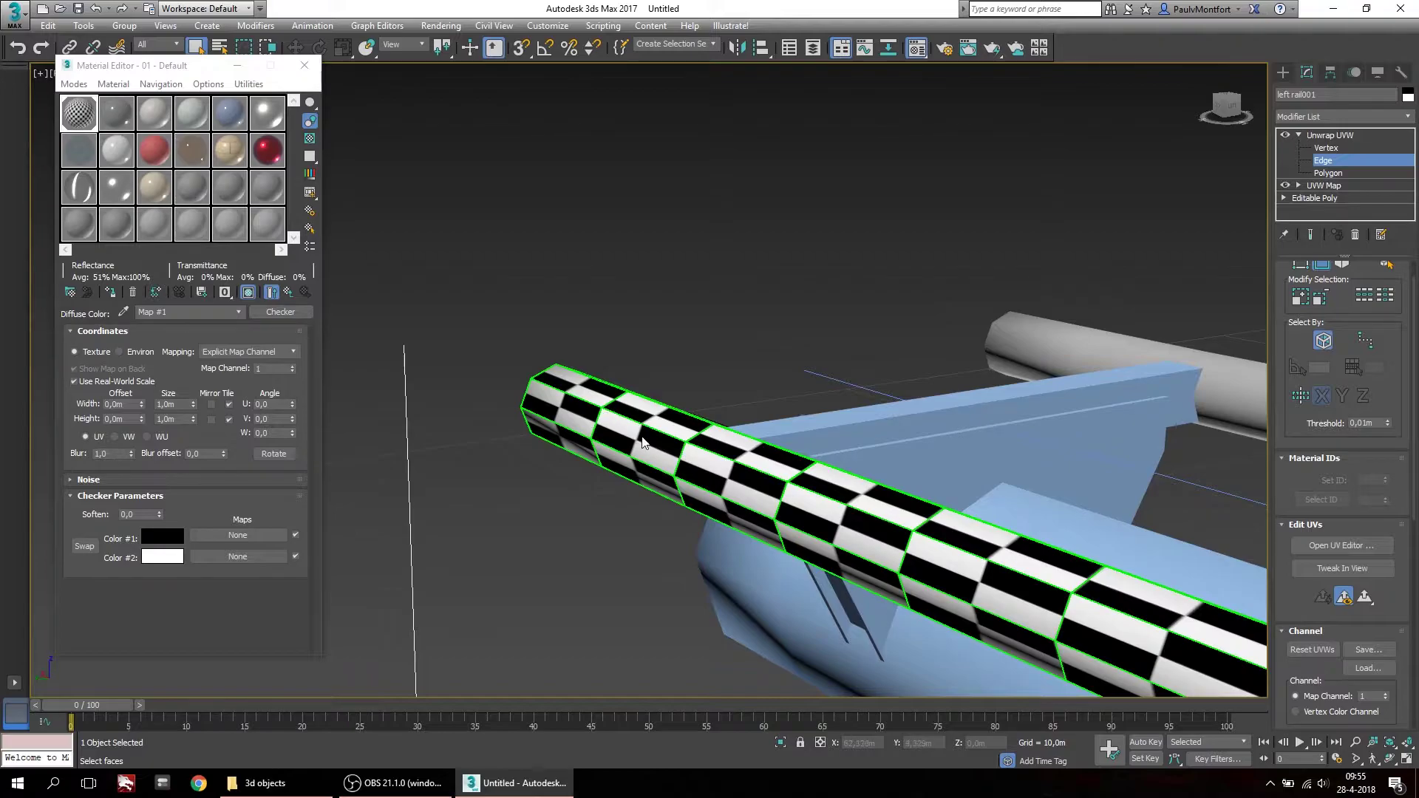
{"action": "left_click", "coordinate": [681, 456]}
{"action": "middle_click_drag", "start_coordinate": [822, 501], "coordinate": [650, 422]}
{"action": "left_click", "coordinate": [709, 460]}
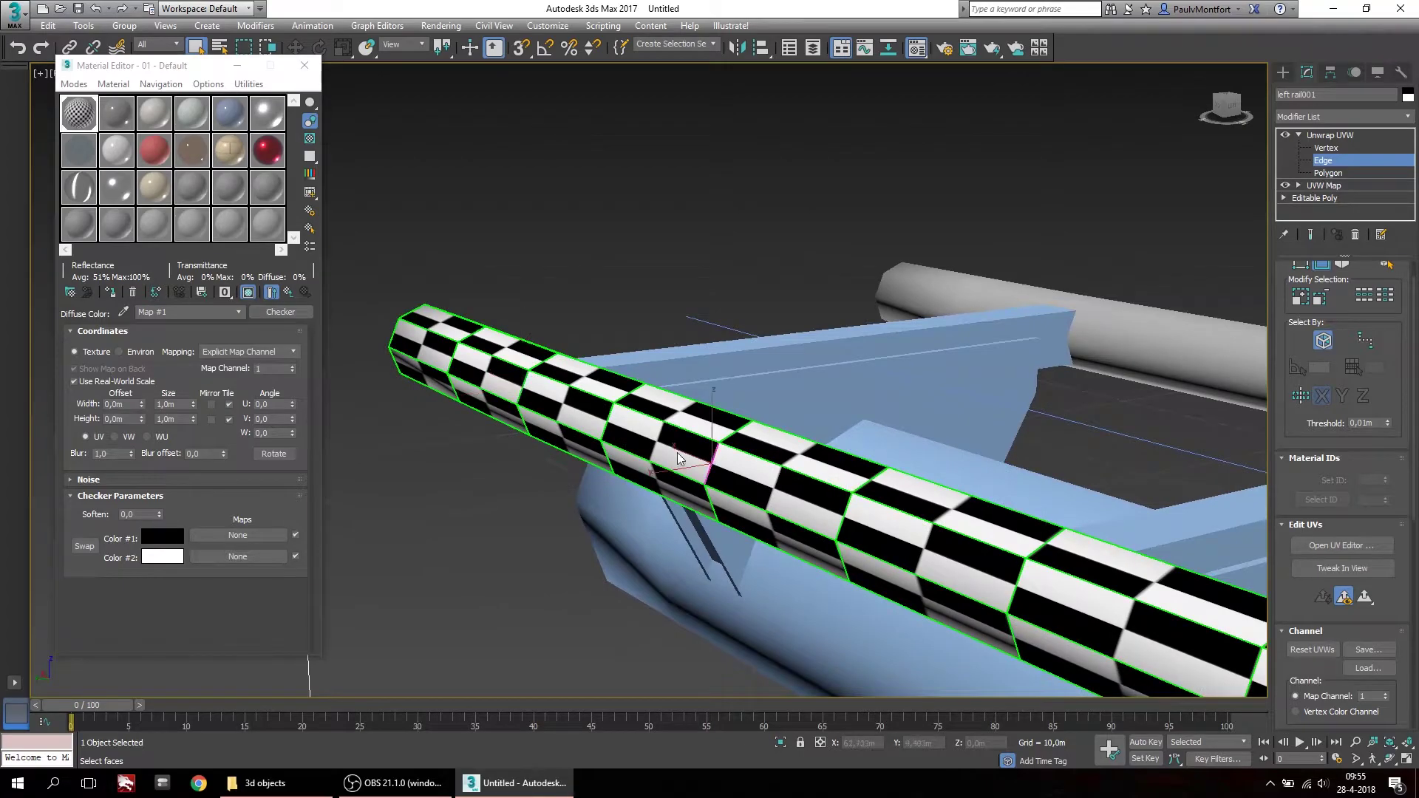
Unfold the left rail's UVs into a strip from the selected edge's loop
{"action": "middle_click_drag", "start_coordinate": [817, 437], "coordinate": [864, 437]}
{"action": "scroll", "coordinate": [1392, 591], "scroll_direction": "down", "scroll_amount": 4}
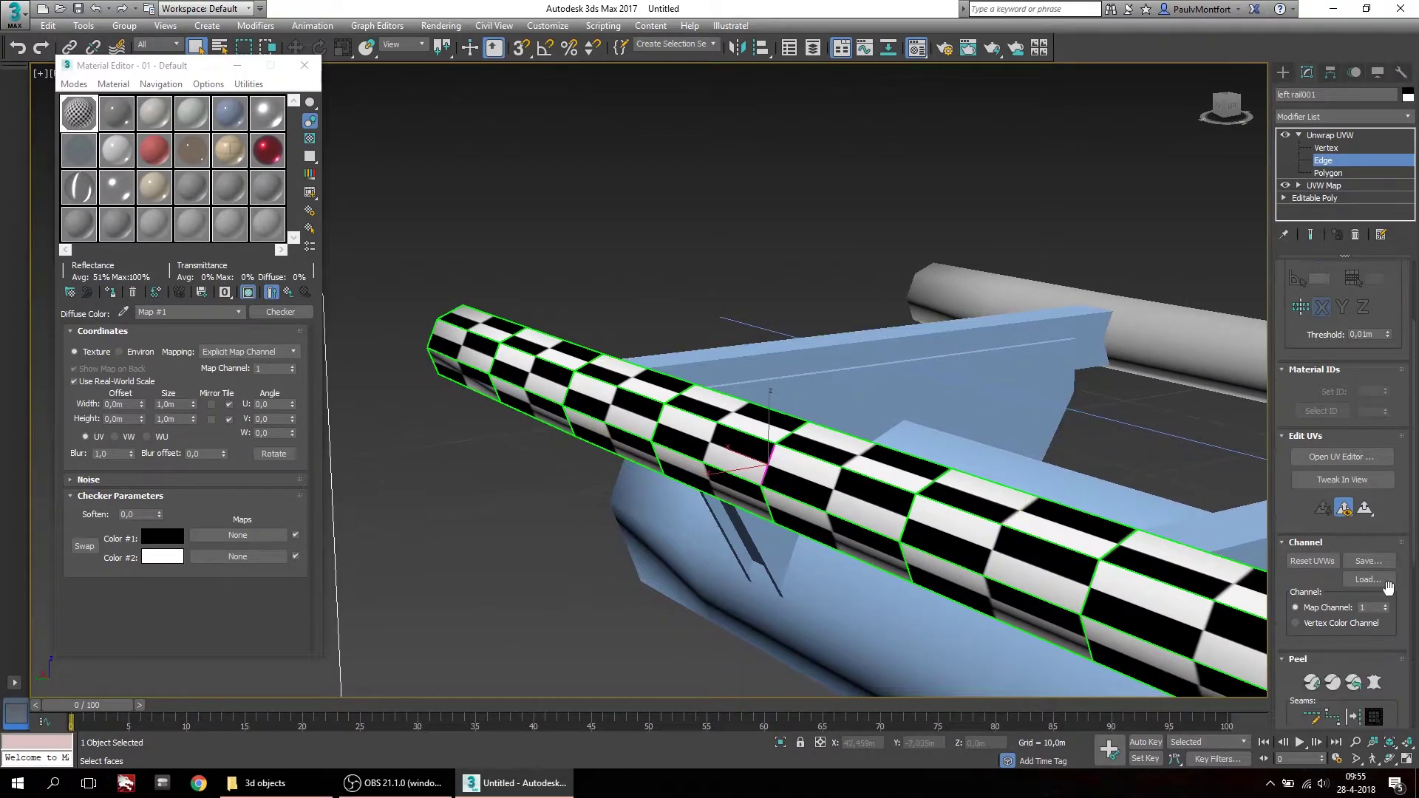
{"action": "scroll", "coordinate": [1355, 369], "scroll_direction": "down", "scroll_amount": 1}
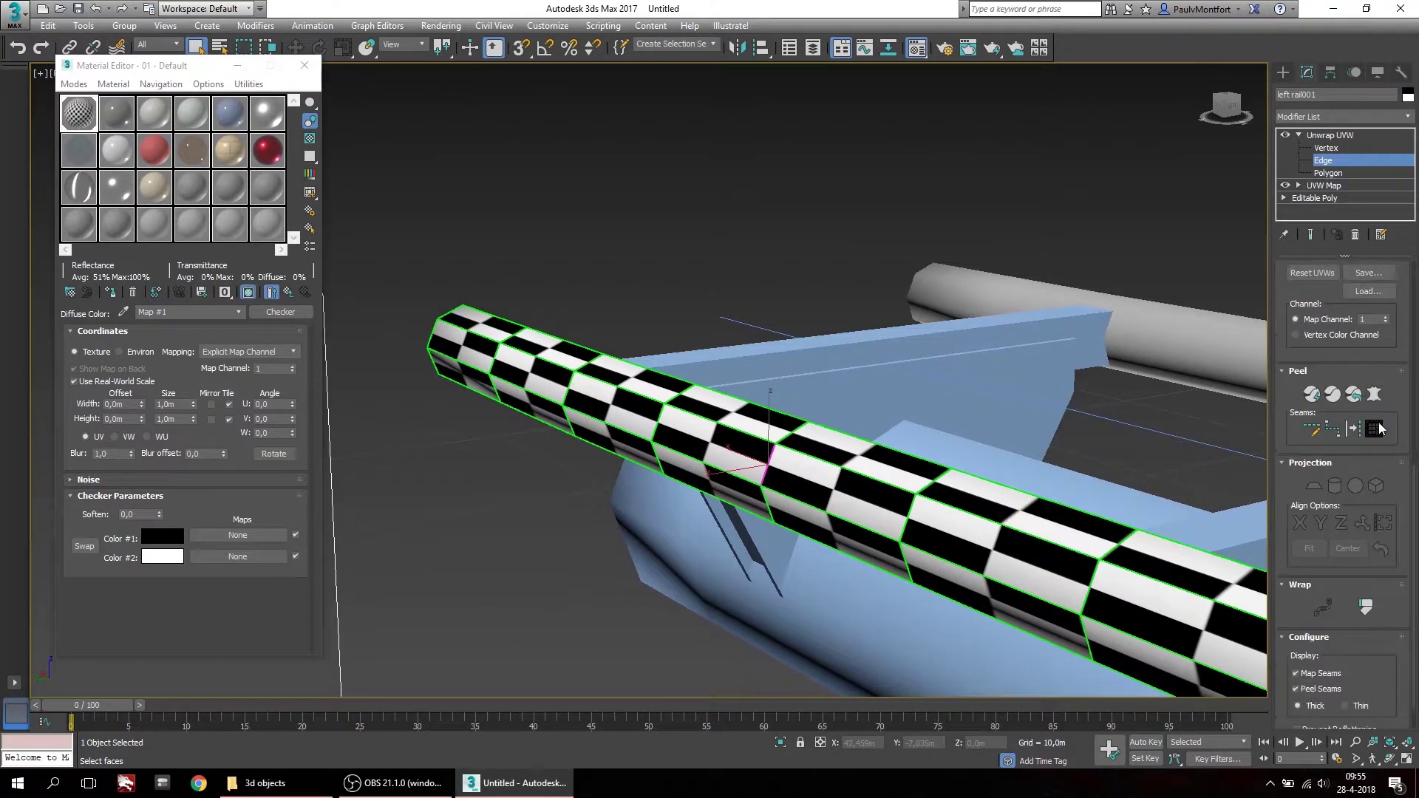
{"action": "left_click", "coordinate": [1365, 611]}
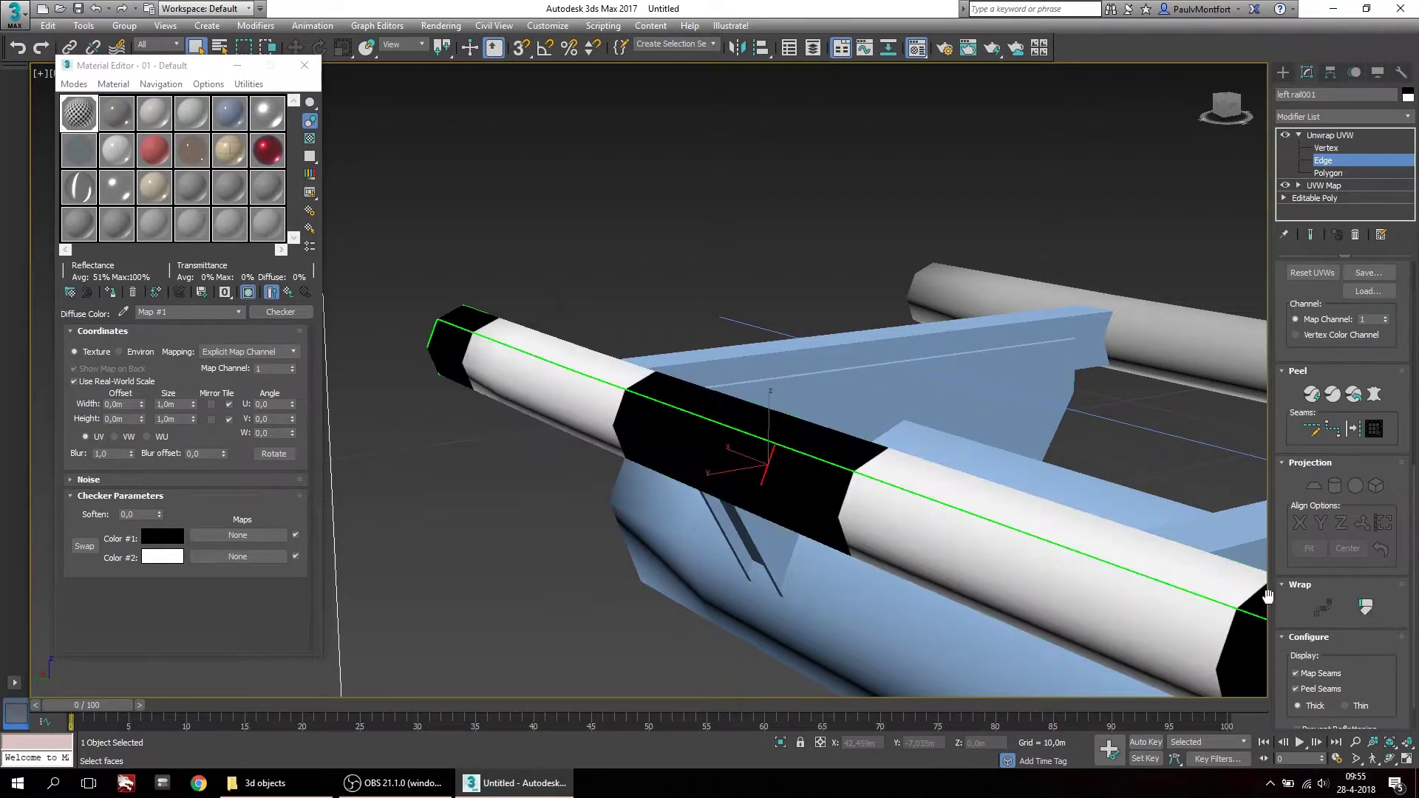
Examine how the unfolded checker pattern follows the left rail along the straight track and into the curve
{"action": "scroll", "coordinate": [667, 469], "scroll_direction": "down", "scroll_amount": 2}
{"action": "scroll", "coordinate": [667, 469], "scroll_direction": "down", "scroll_amount": 2}
{"action": "middle_click_drag", "start_coordinate": [1059, 579], "coordinate": [627, 390]}
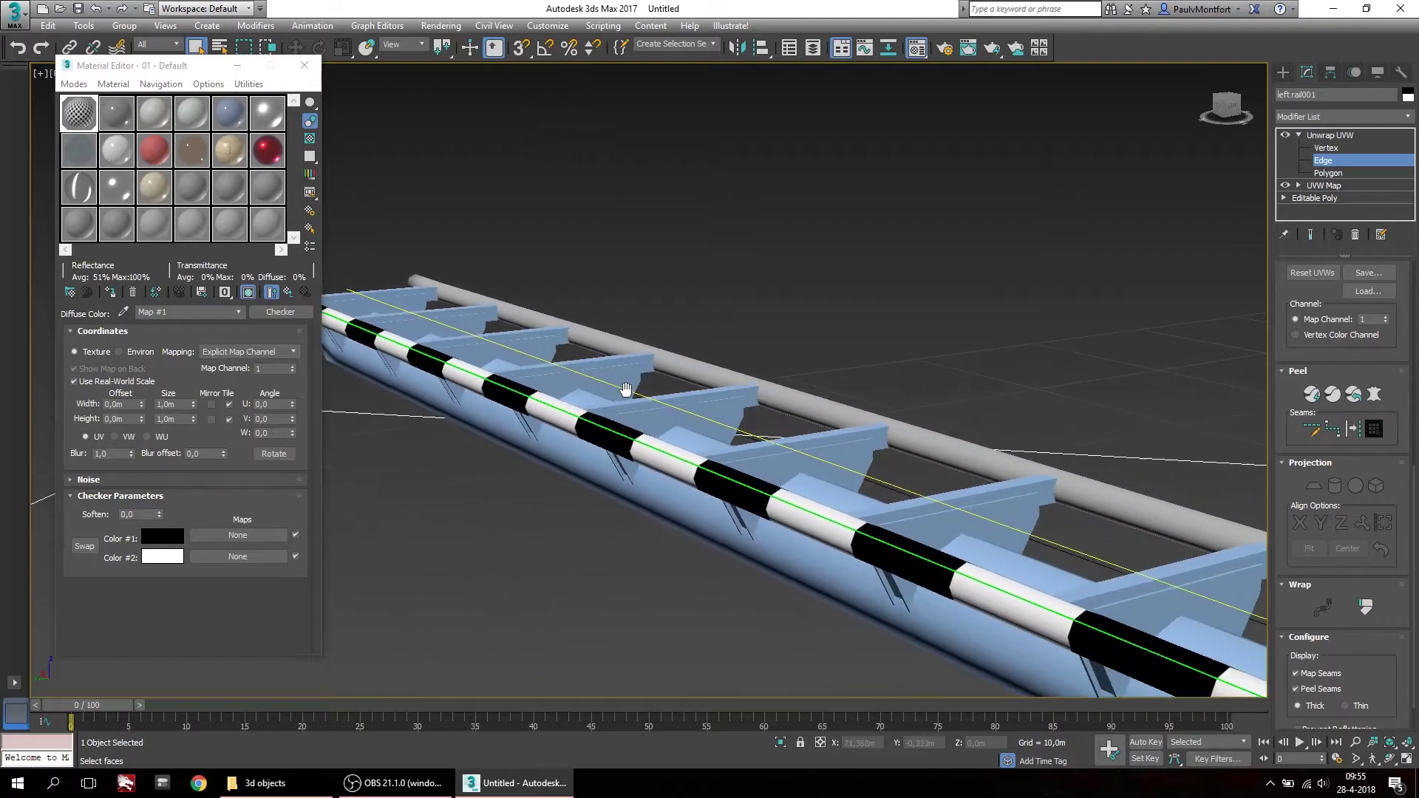
{"action": "scroll", "coordinate": [626, 393], "scroll_direction": "down", "scroll_amount": 3}
{"action": "middle_click_drag", "start_coordinate": [958, 526], "coordinate": [444, 264]}
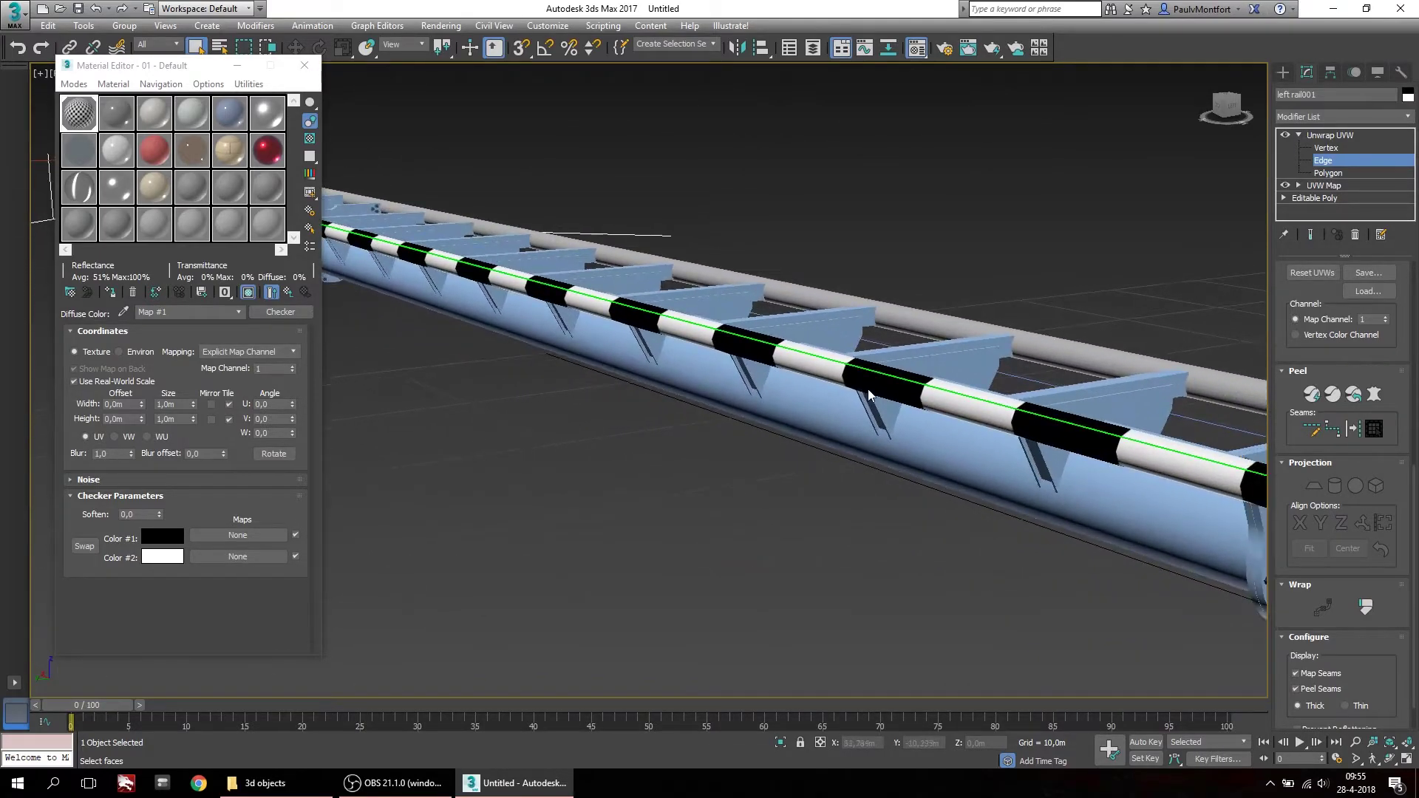
{"action": "scroll", "coordinate": [896, 380], "scroll_direction": "down", "scroll_amount": 3}
{"action": "middle_click_drag", "start_coordinate": [896, 380], "coordinate": [868, 358]}
{"action": "scroll", "coordinate": [838, 412], "scroll_direction": "down", "scroll_amount": 4}
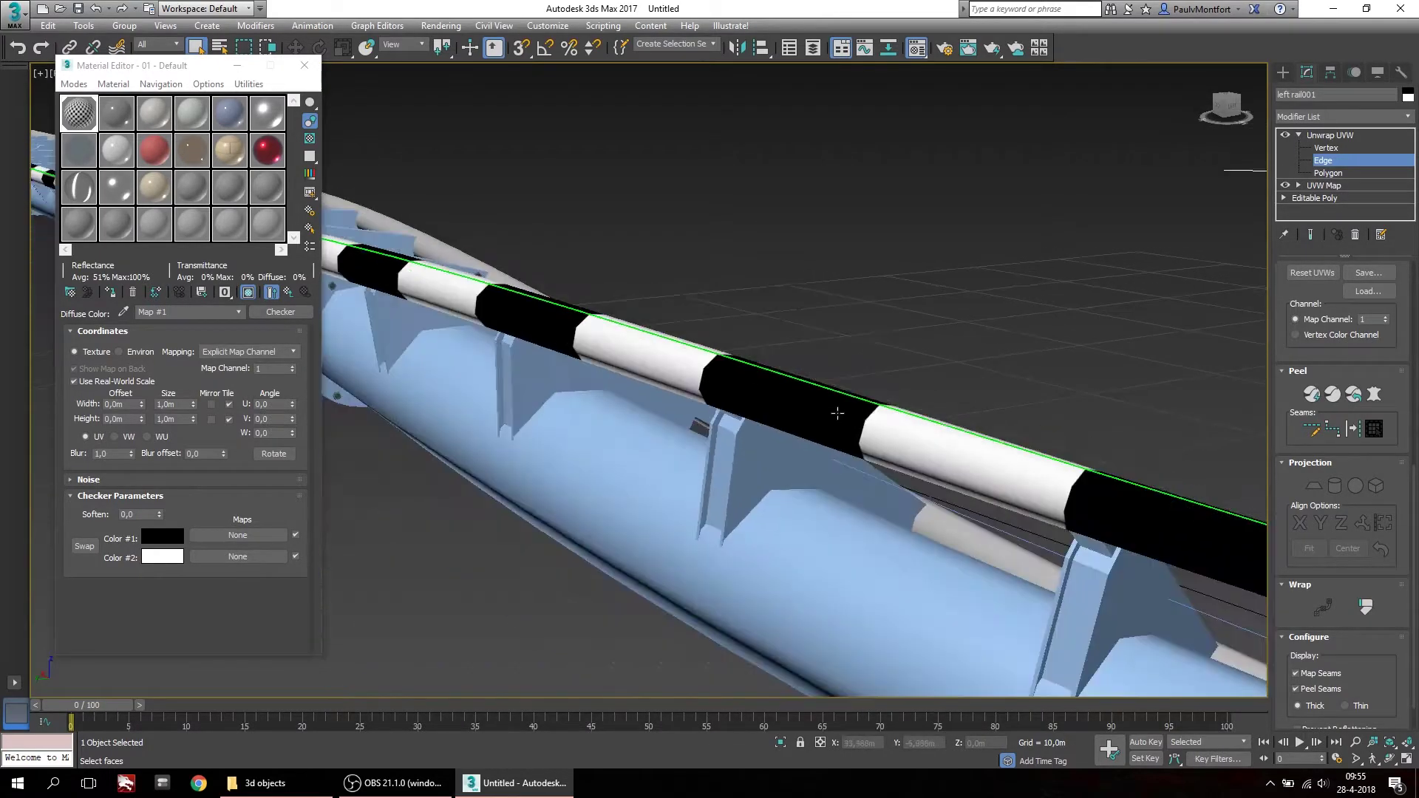
{"action": "middle_click_drag", "start_coordinate": [838, 411], "coordinate": [486, 474]}
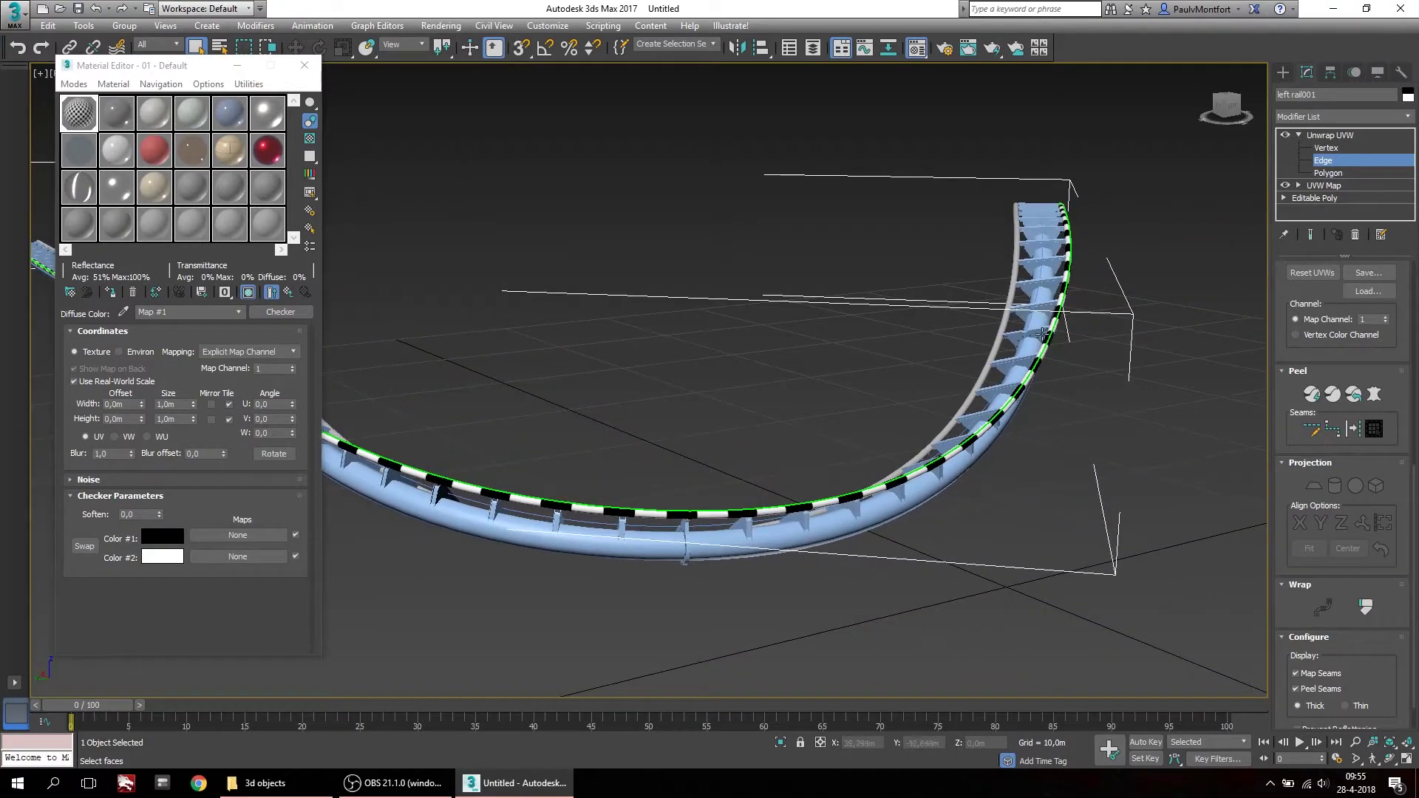
Follow the left rail through the curve and inspect the checker bands at its far end from above
{"action": "middle_click_drag", "start_coordinate": [602, 525], "coordinate": [1024, 594]}
{"action": "scroll", "coordinate": [600, 400], "scroll_direction": "up", "scroll_amount": 3}
{"action": "scroll", "coordinate": [561, 386], "scroll_direction": "up", "scroll_amount": 2}
{"action": "middle_click_drag", "start_coordinate": [561, 386], "coordinate": [1229, 624]}
{"action": "middle_click_drag", "start_coordinate": [909, 473], "coordinate": [1139, 544]}
{"action": "middle_click_drag", "start_coordinate": [1056, 523], "coordinate": [564, 358]}
{"action": "scroll", "coordinate": [563, 358], "scroll_direction": "up", "scroll_amount": 3}
{"action": "left_click", "coordinate": [1389, 760]}
{"action": "left_click_drag", "start_coordinate": [728, 395], "coordinate": [539, 269]}
{"action": "right_click", "coordinate": [554, 285]}
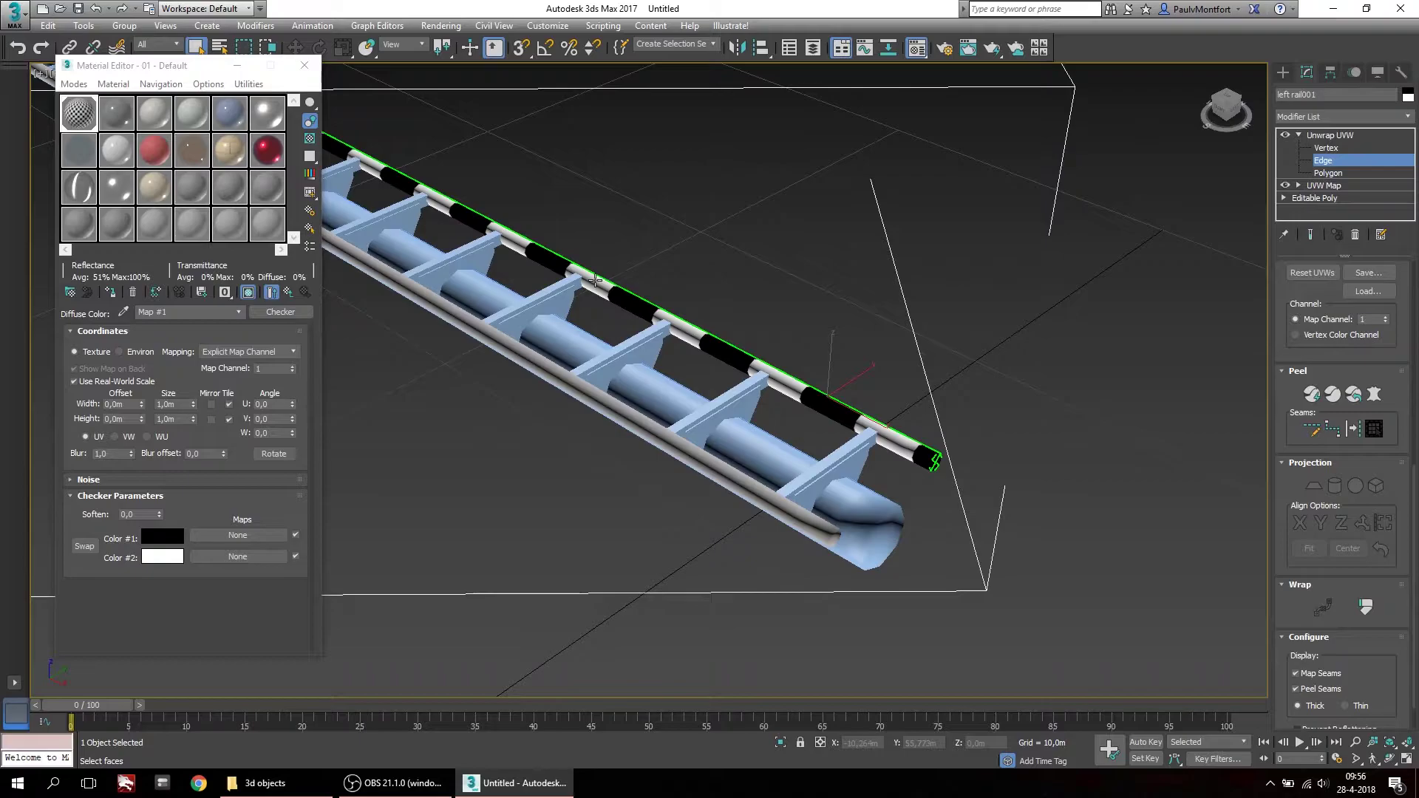
{"action": "scroll", "coordinate": [595, 280], "scroll_direction": "up", "scroll_amount": 2}
{"action": "mouse_move", "coordinate": [652, 336]}
{"action": "middle_mouse_down"}
{"action": "mouse_move", "coordinate": [585, 298]}
{"action": "mouse_move", "coordinate": [669, 327]}
{"action": "middle_mouse_up"}
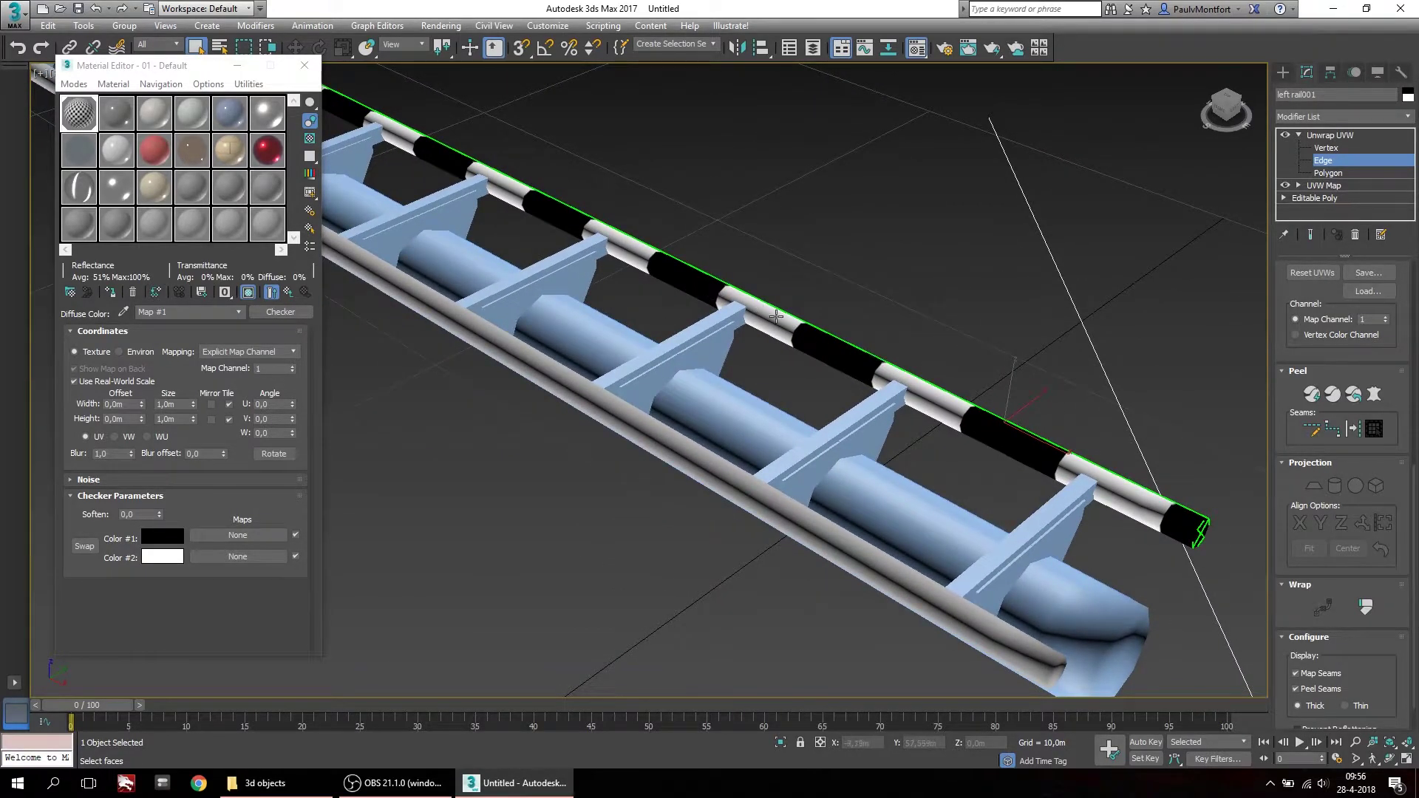
{"action": "middle_click_drag", "start_coordinate": [1048, 458], "coordinate": [880, 392]}
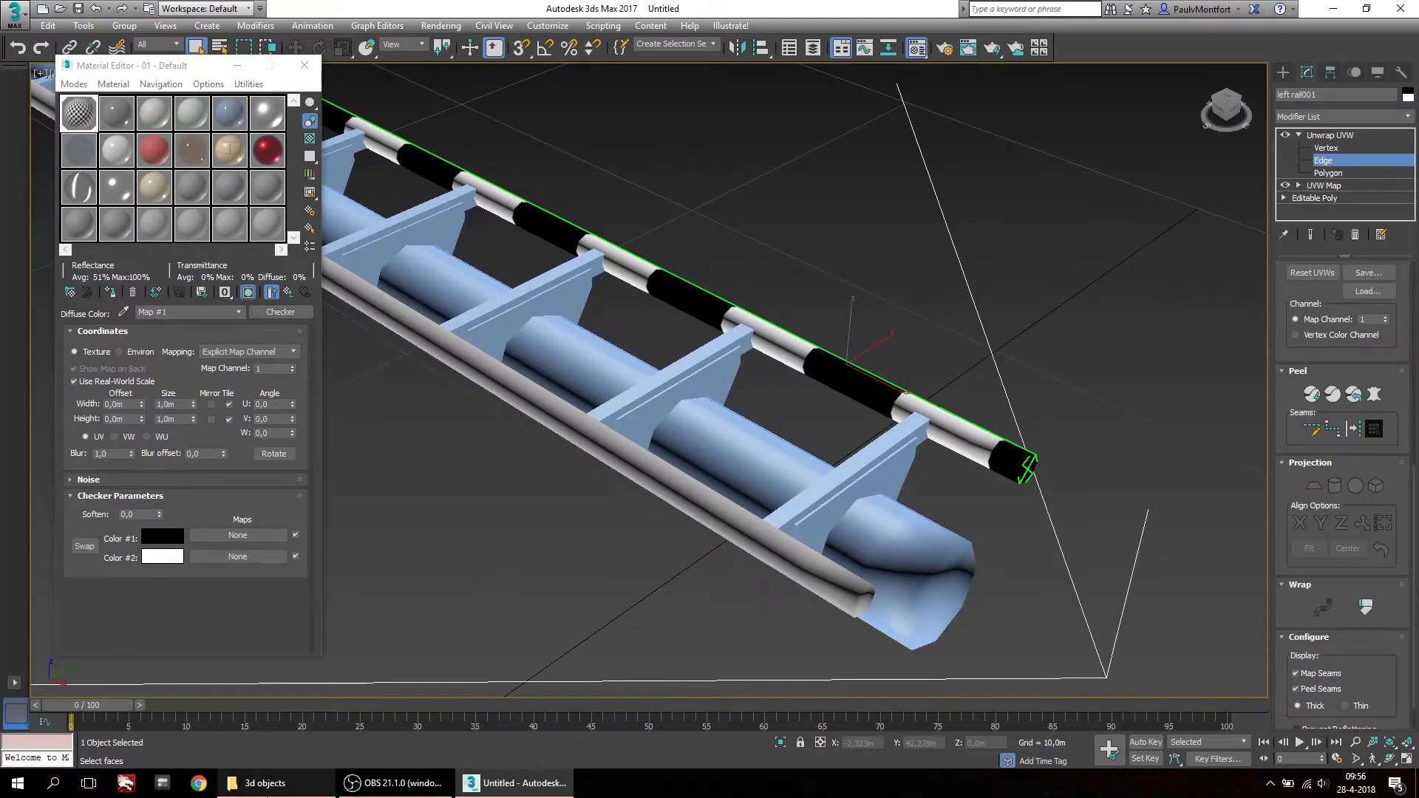
Load tutorial.png from the 3d objects folder into the second material sample slot and assign that material to the left rail
{"action": "left_click", "coordinate": [266, 783]}
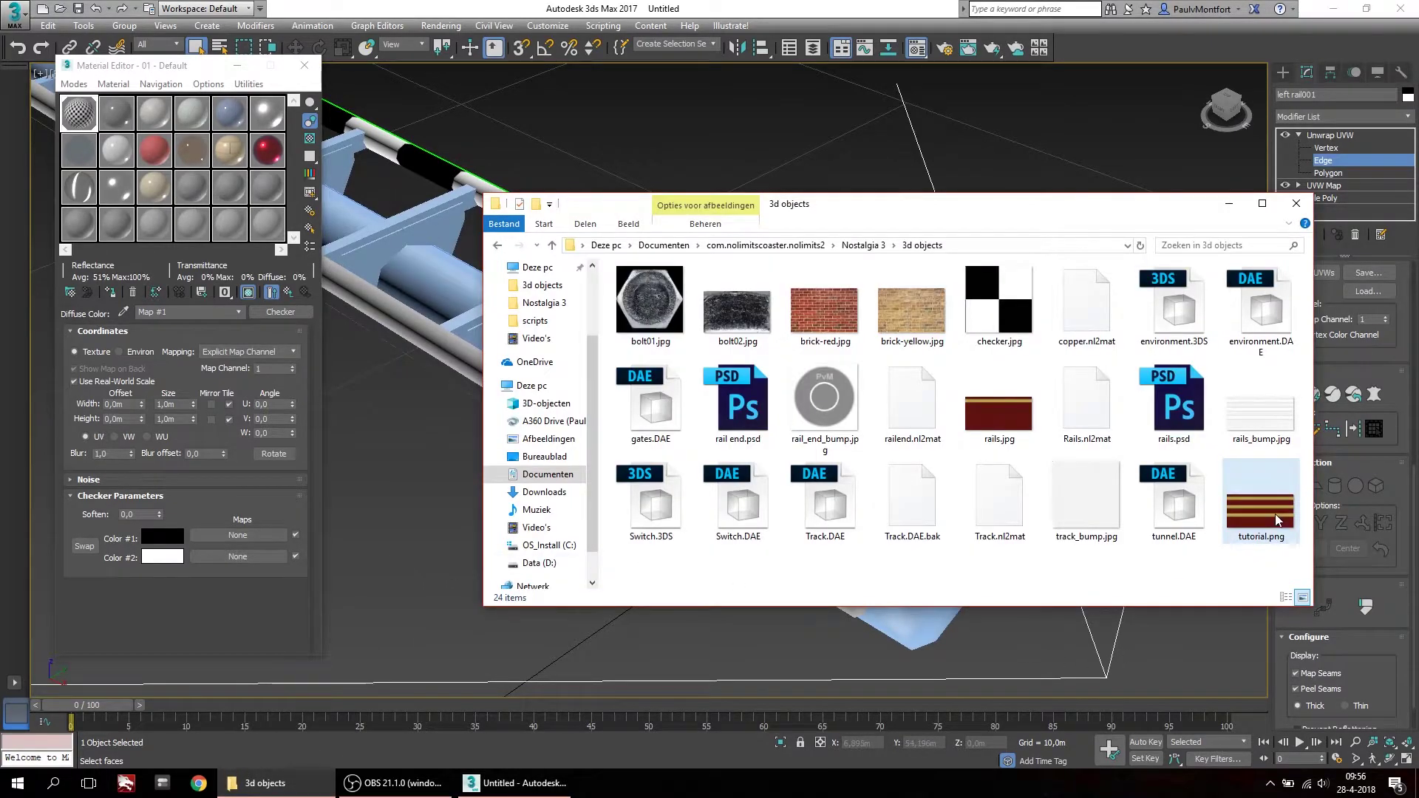
{"action": "left_click_drag", "start_coordinate": [1276, 519], "coordinate": [120, 146]}
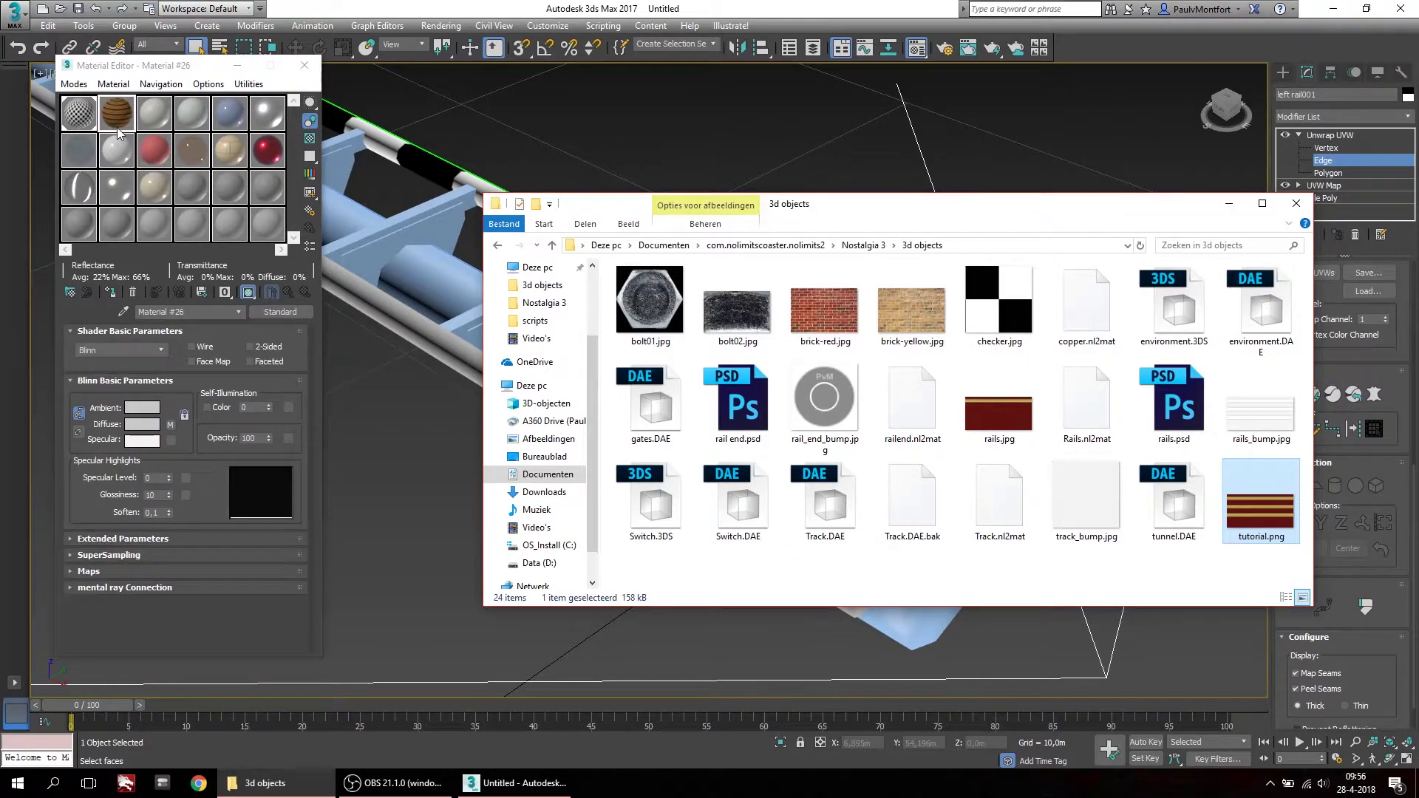
{"action": "left_click", "coordinate": [118, 131]}
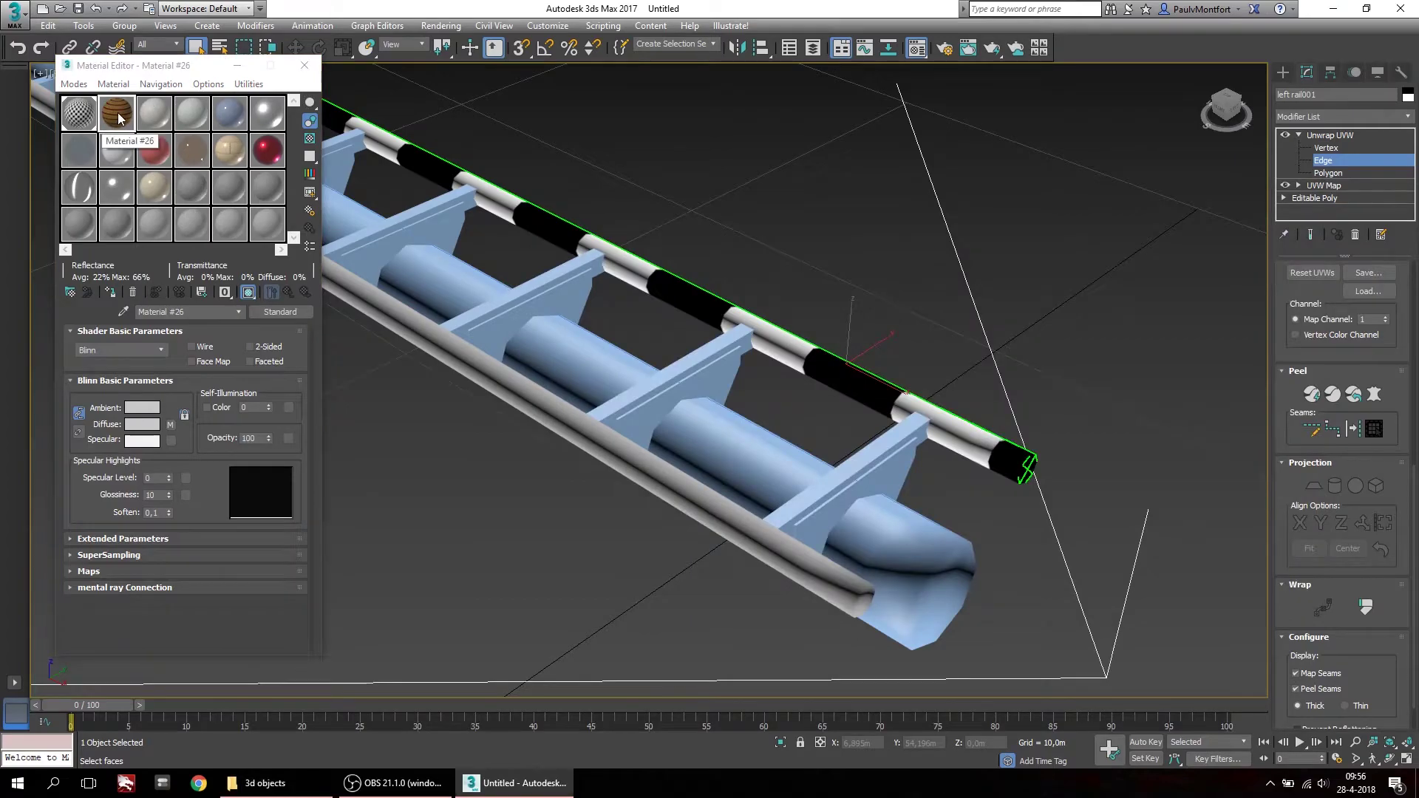
{"action": "left_click_drag", "start_coordinate": [119, 122], "coordinate": [705, 311]}
Examine the direction and spacing of the red and gold stripes along the left rail and at its end
{"action": "middle_click_drag", "start_coordinate": [706, 310], "coordinate": [948, 455]}
{"action": "scroll", "coordinate": [949, 455], "scroll_direction": "down", "scroll_amount": 3}
{"action": "middle_click_drag", "start_coordinate": [517, 273], "coordinate": [411, 210]}
{"action": "scroll", "coordinate": [760, 333], "scroll_direction": "up", "scroll_amount": 5}
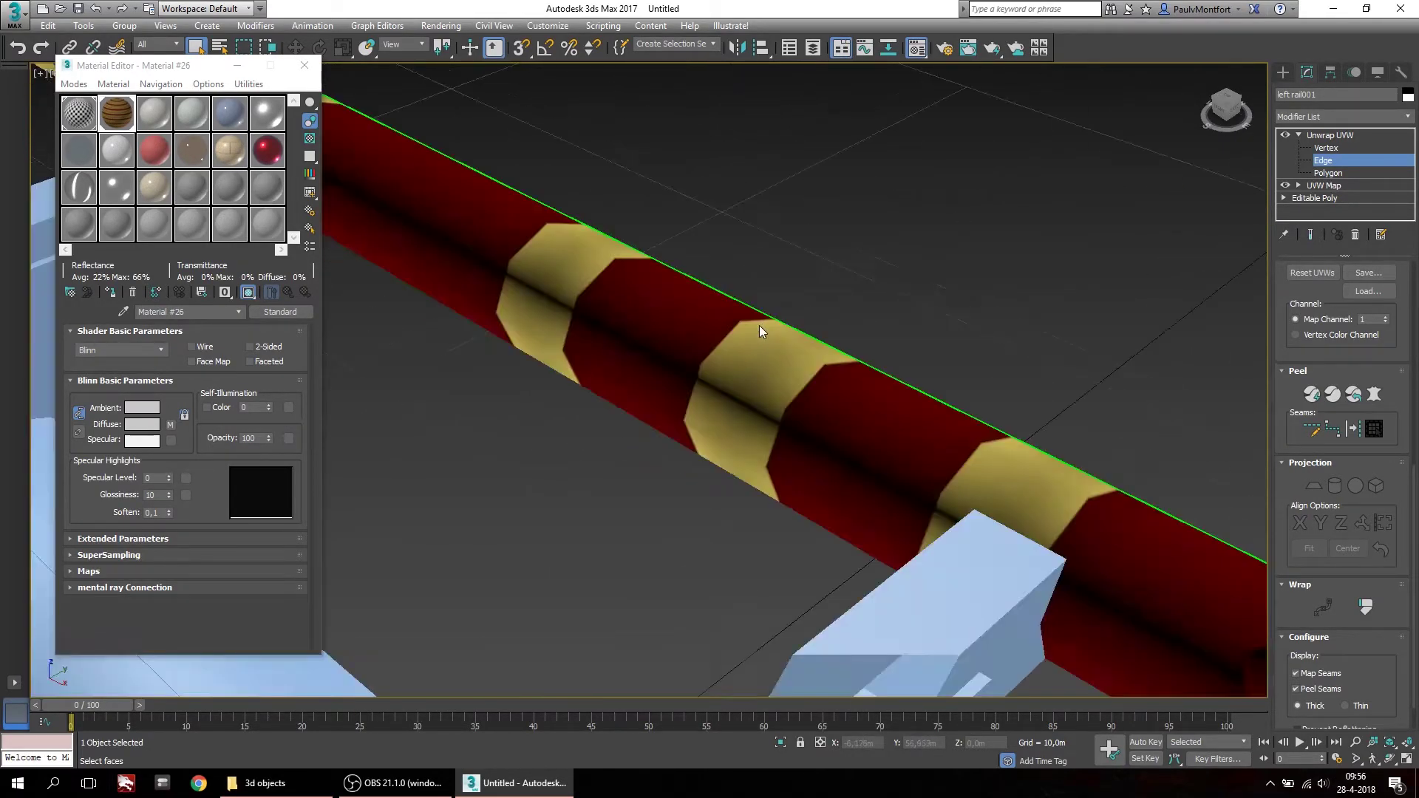
{"action": "scroll", "coordinate": [763, 331], "scroll_direction": "down", "scroll_amount": 1}
{"action": "scroll", "coordinate": [757, 392], "scroll_direction": "up", "scroll_amount": 1}
{"action": "middle_click_drag", "start_coordinate": [846, 420], "coordinate": [530, 267]}
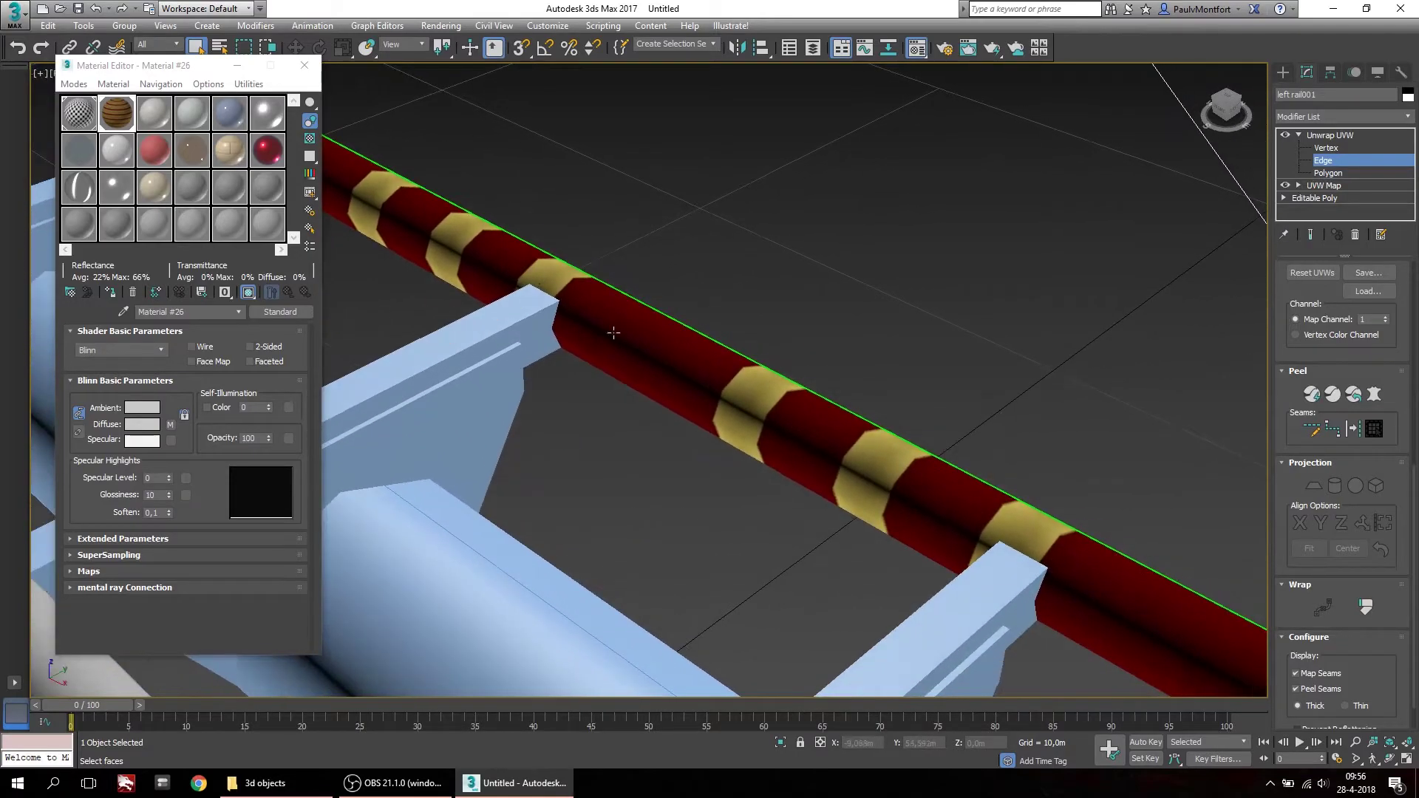
{"action": "scroll", "coordinate": [630, 353], "scroll_direction": "down", "scroll_amount": 3}
{"action": "middle_click_drag", "start_coordinate": [753, 403], "coordinate": [788, 405]}
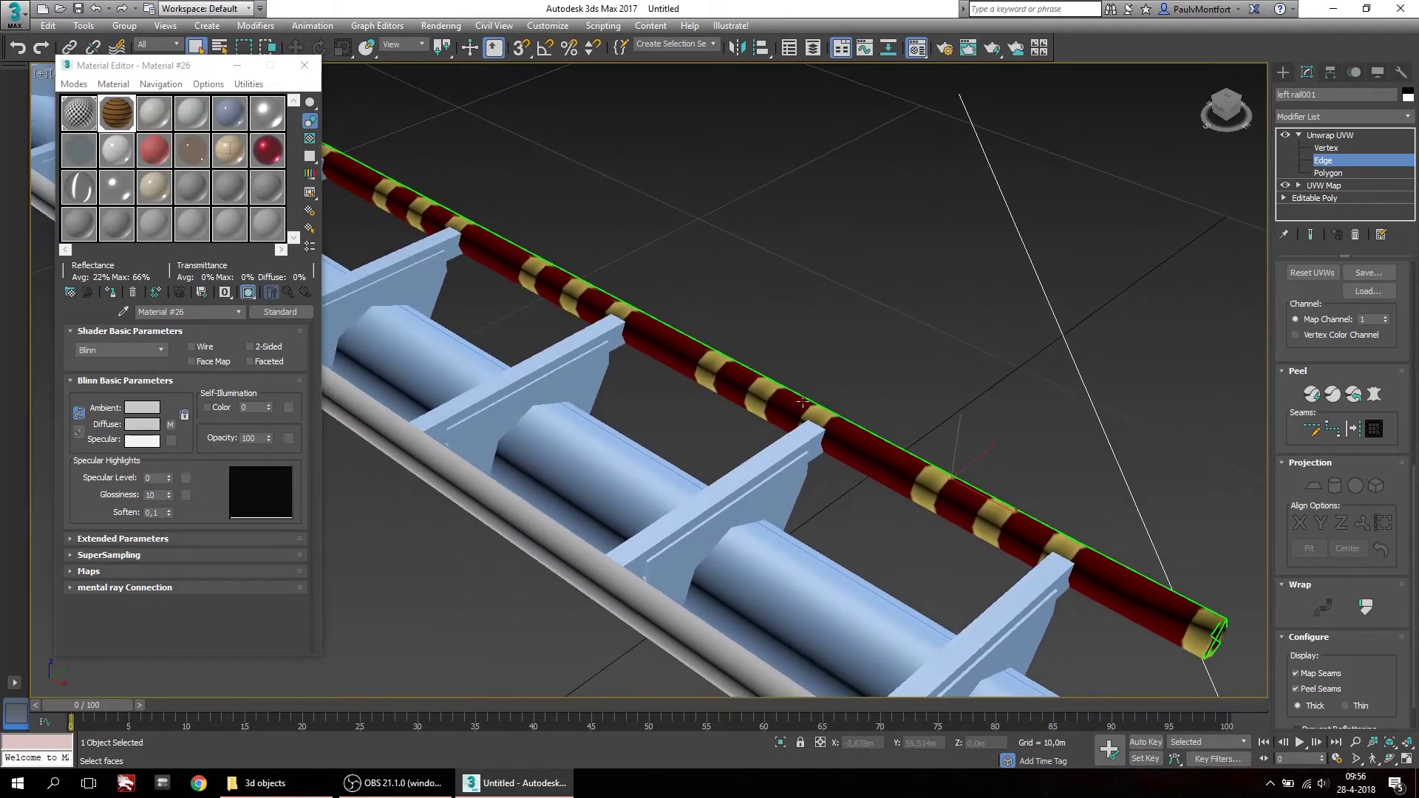
{"action": "scroll", "coordinate": [750, 390], "scroll_direction": "up", "scroll_amount": 3}
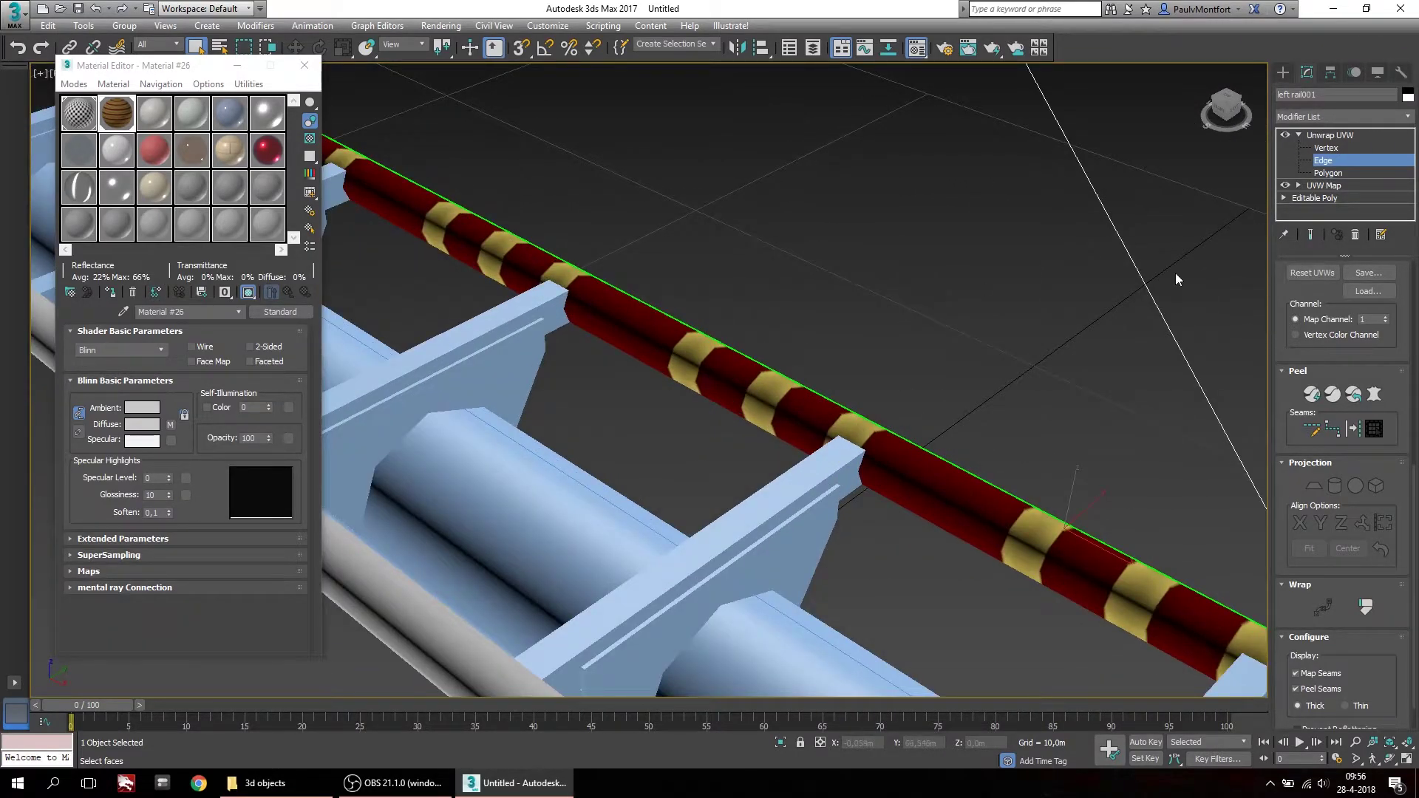
{"action": "middle_click_drag", "start_coordinate": [721, 396], "coordinate": [309, 162]}
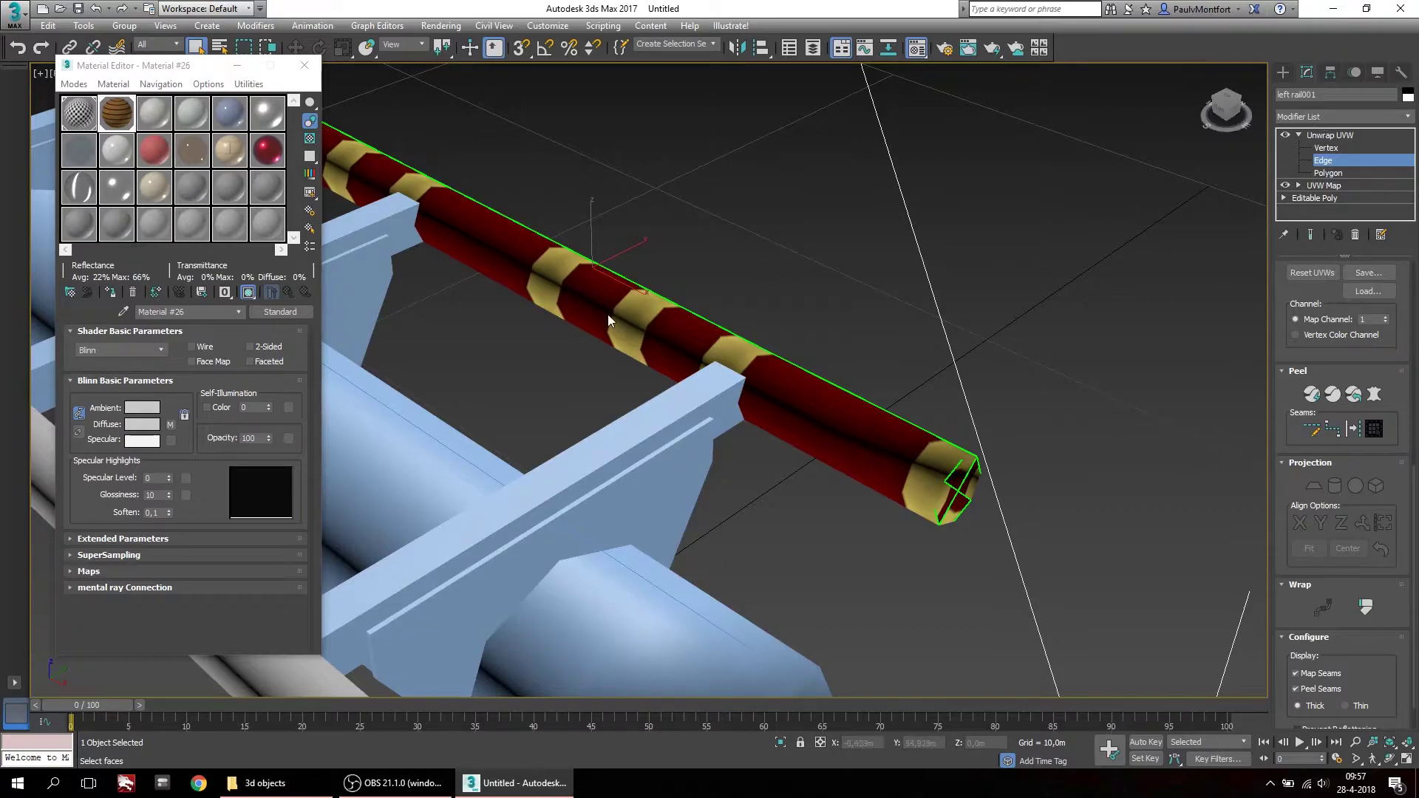
{"action": "middle_click_drag", "start_coordinate": [587, 294], "coordinate": [582, 301]}
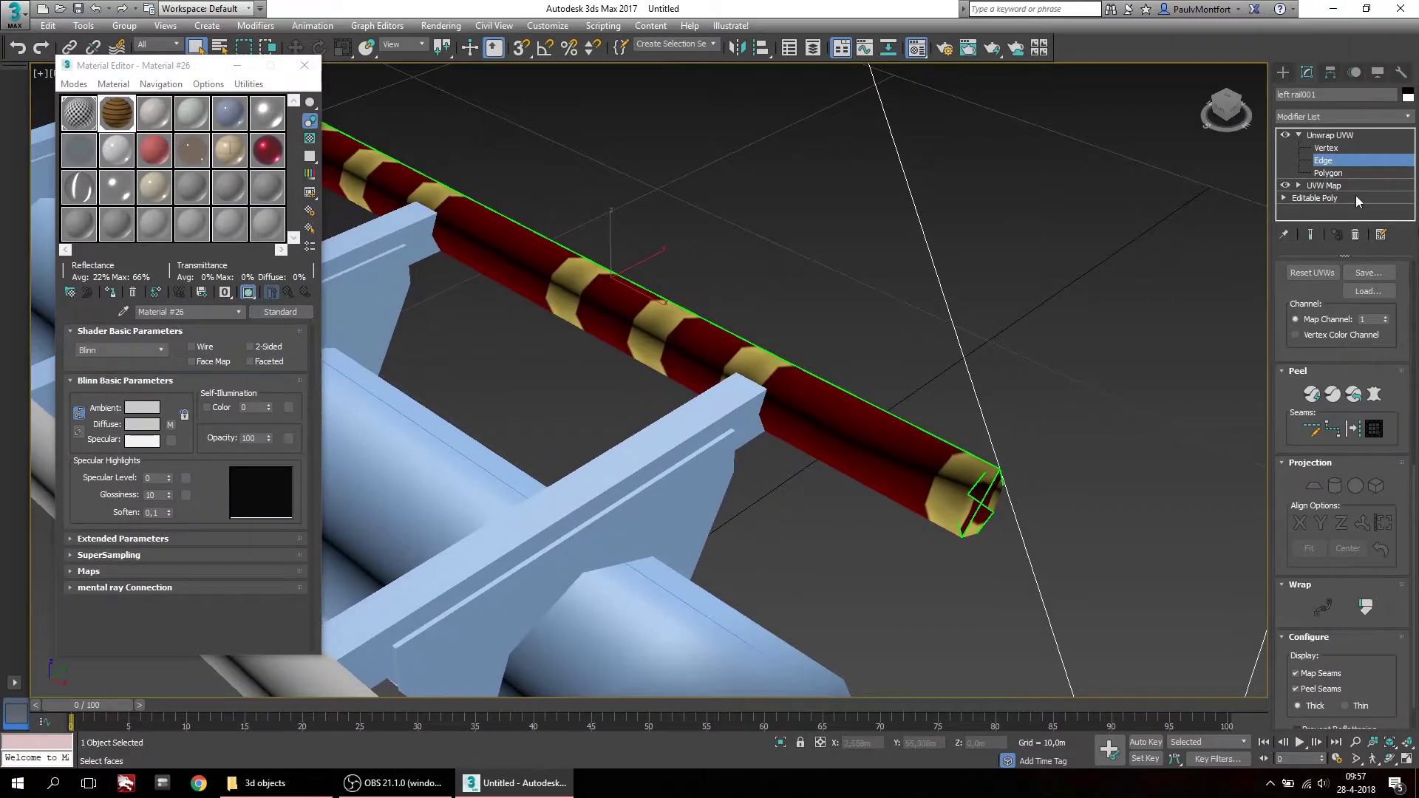
Add a UVW Xform modifier to the left rail above Unwrap UVW
{"action": "left_click", "coordinate": [1336, 121]}
{"action": "left_click_drag", "start_coordinate": [1408, 182], "coordinate": [1410, 546]}
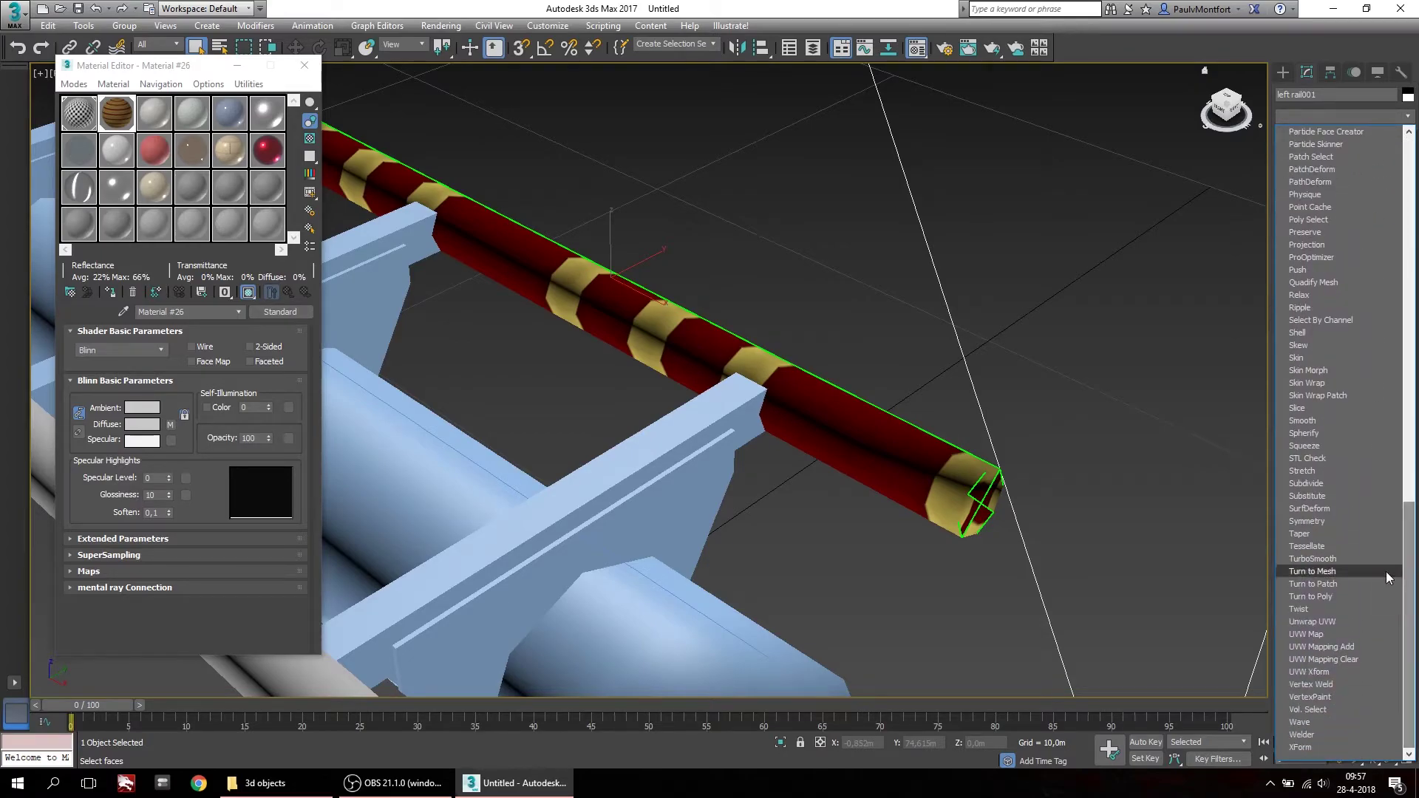
{"action": "left_click", "coordinate": [1319, 672]}
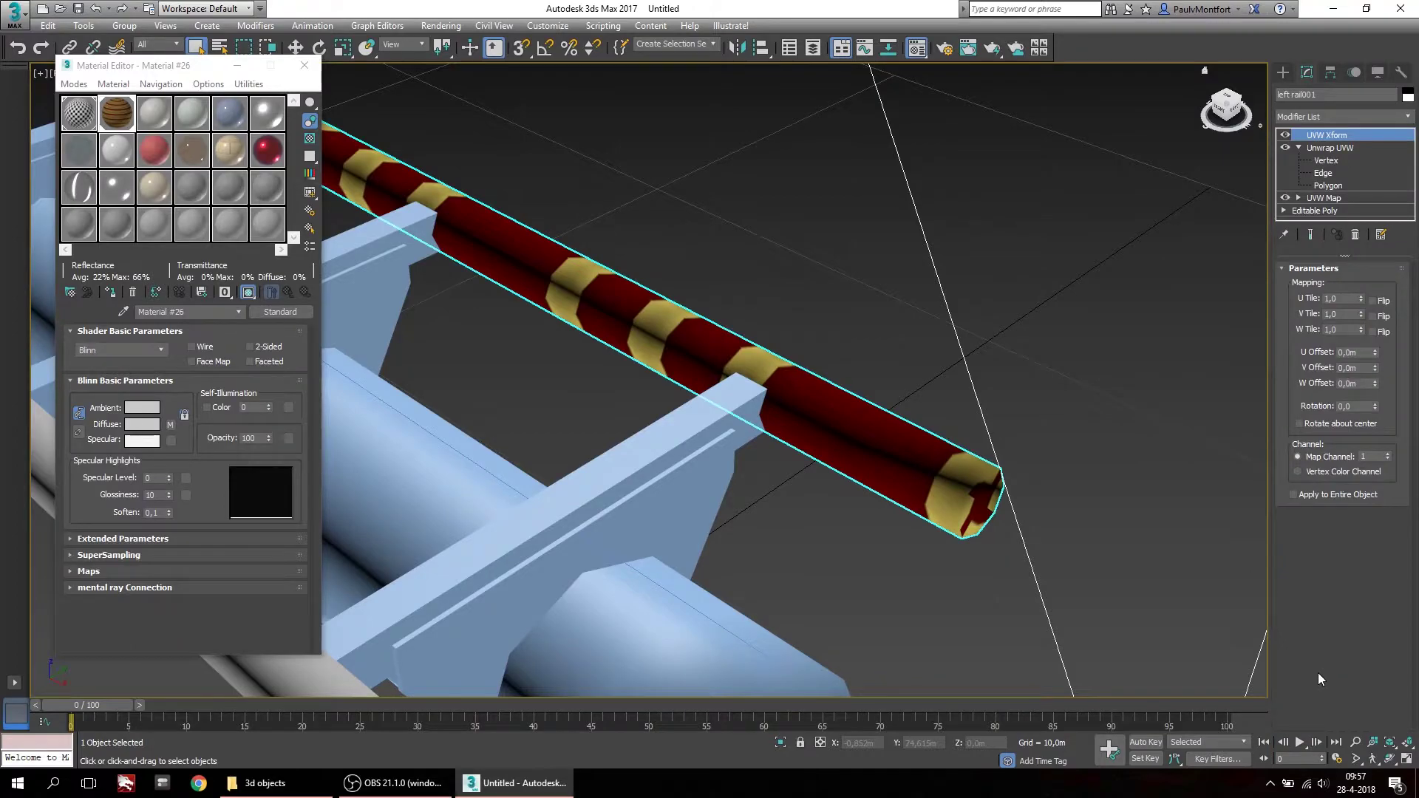
{"action": "middle_click_drag", "start_coordinate": [604, 284], "coordinate": [634, 296]}
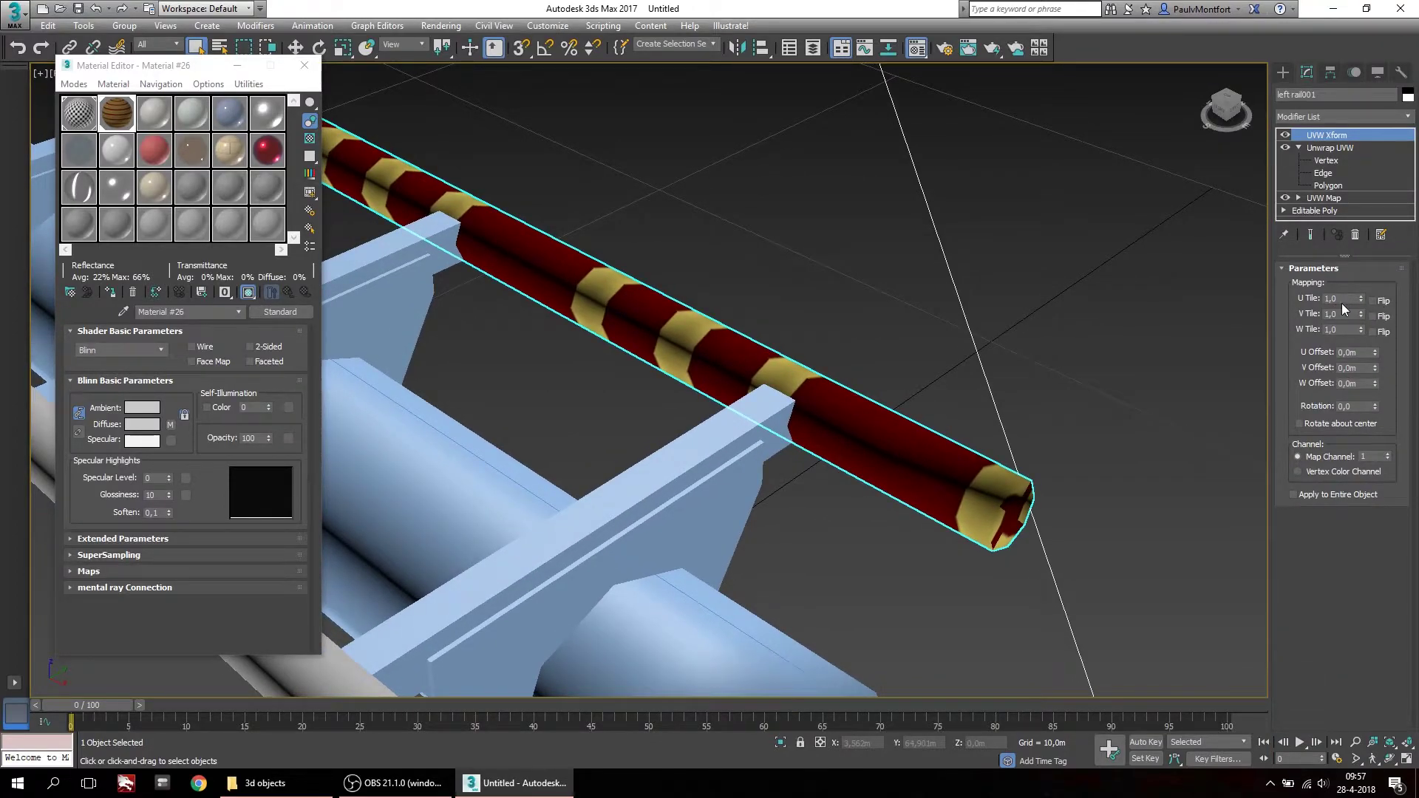
{"action": "middle_click_drag", "start_coordinate": [688, 353], "coordinate": [766, 393]}
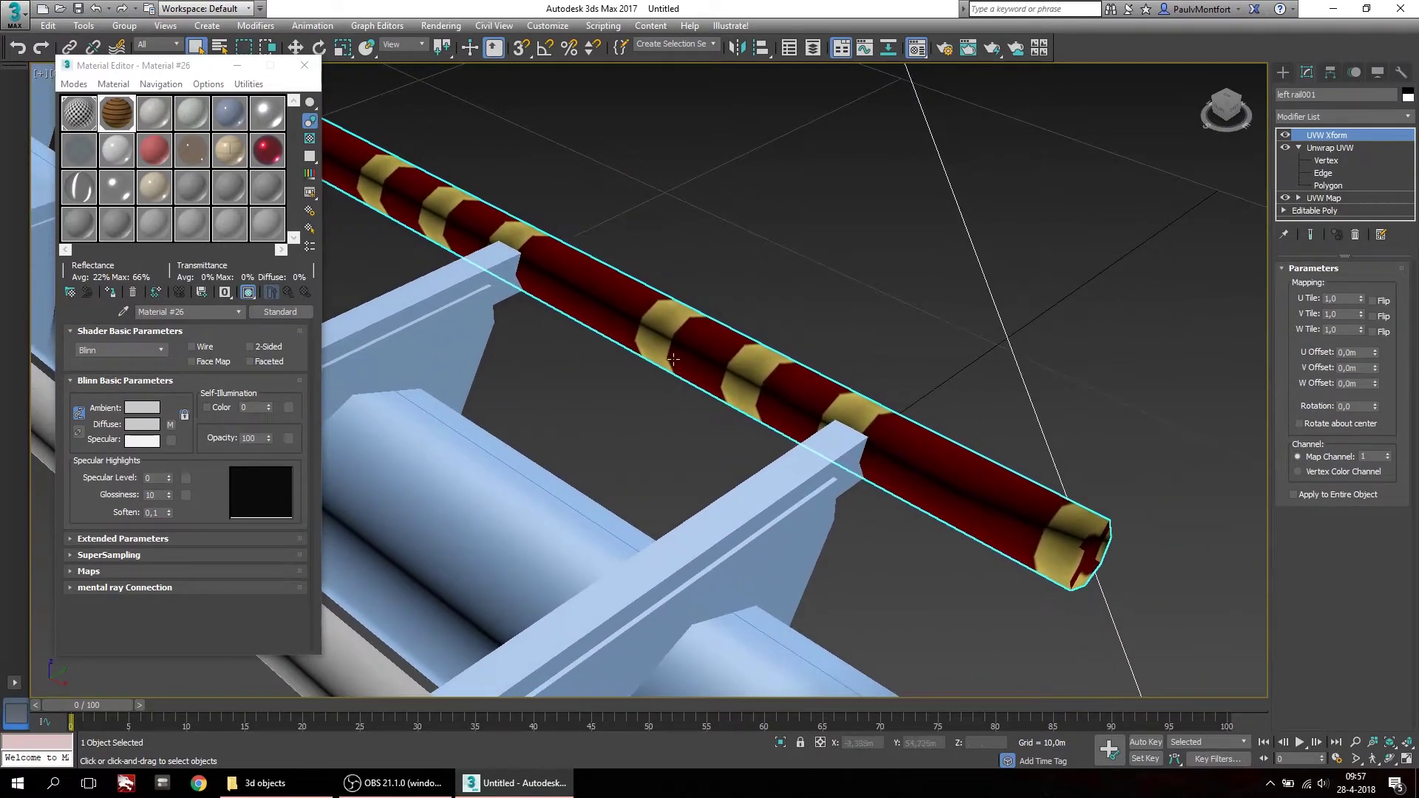
{"action": "middle_click_drag", "start_coordinate": [685, 355], "coordinate": [661, 338]}
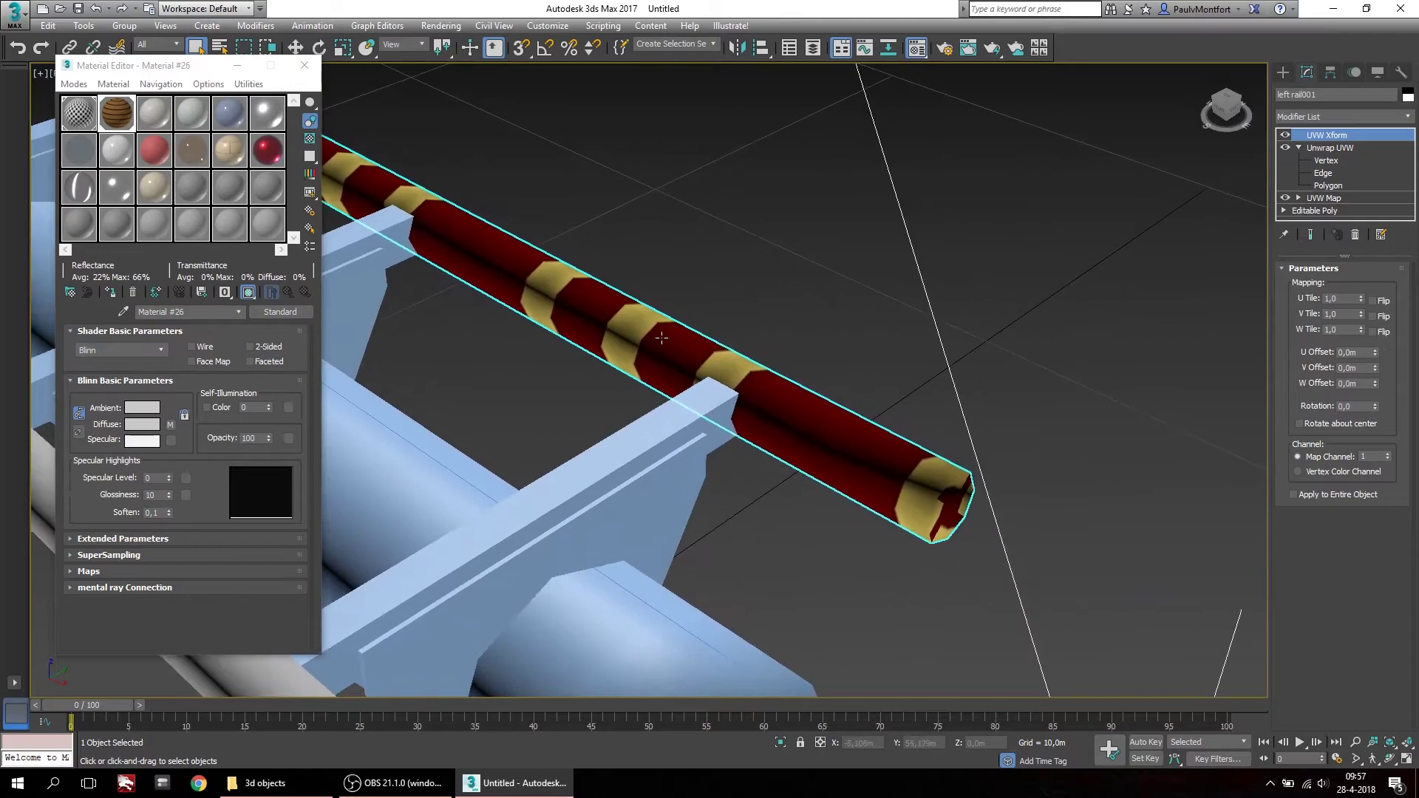
{"action": "middle_click_drag", "start_coordinate": [516, 295], "coordinate": [756, 400]}
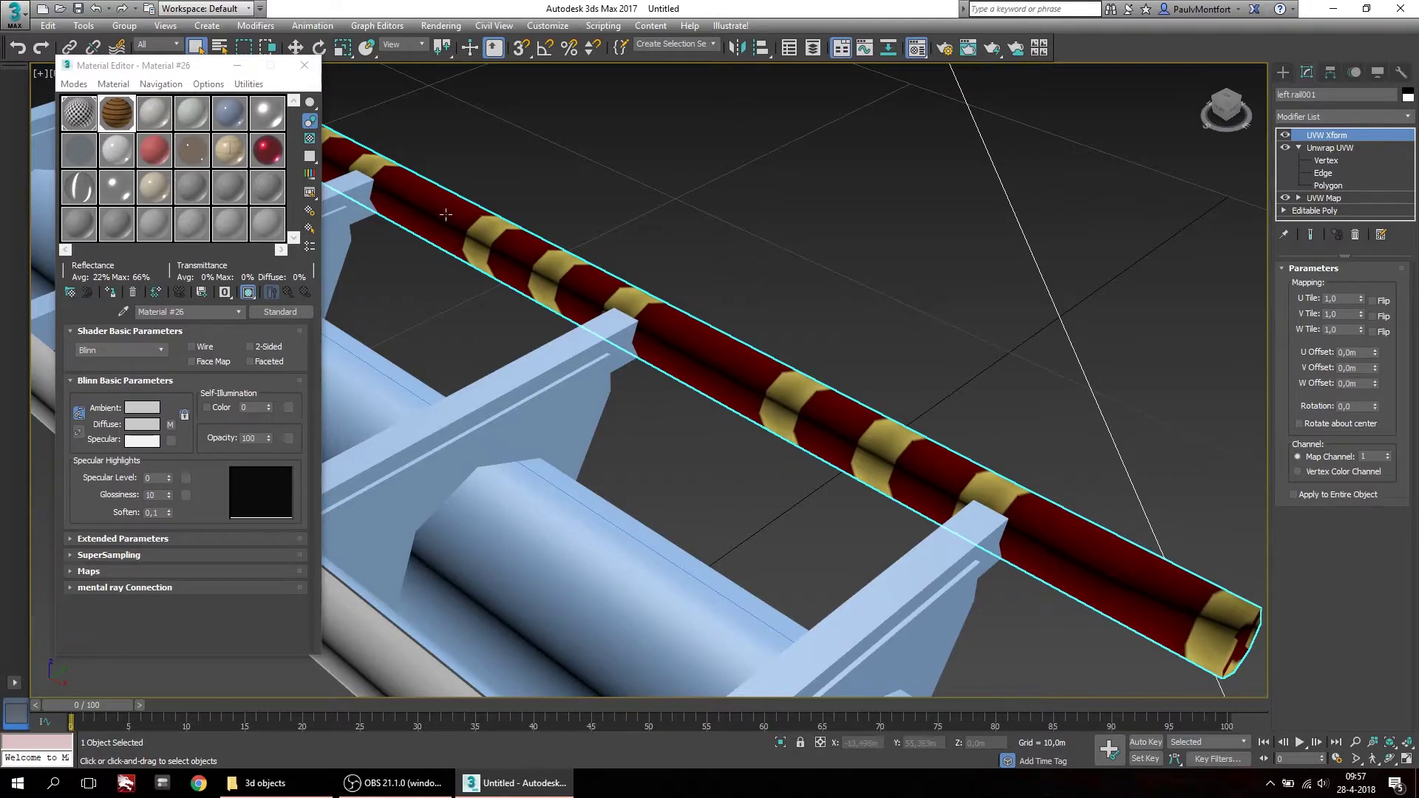
Rotate the left rail's texture mapping by 90 degrees in the UVW Xform modifier
{"action": "middle_click_drag", "start_coordinate": [665, 340], "coordinate": [798, 416]}
{"action": "left_click_drag", "start_coordinate": [1358, 405], "coordinate": [1326, 403]}
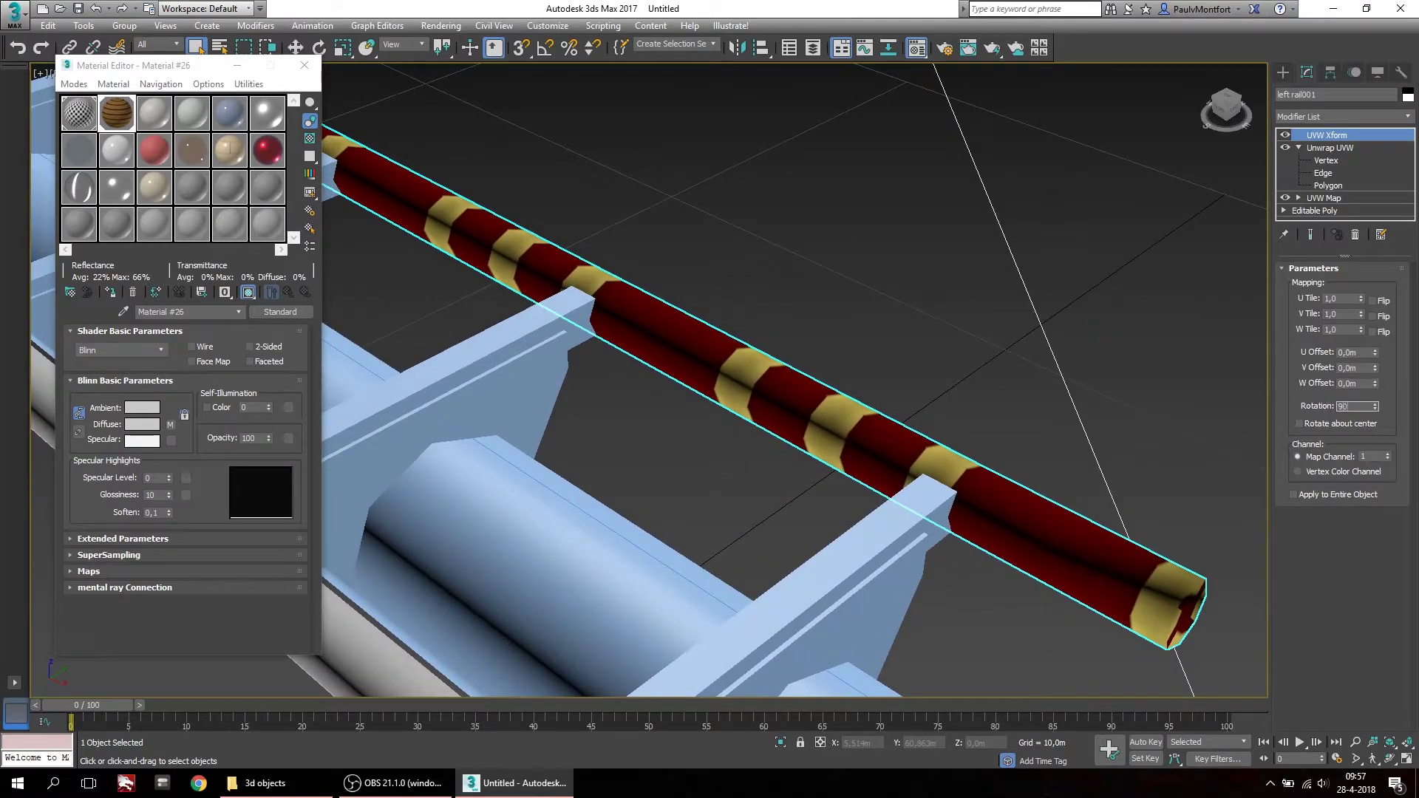
{"action": "key", "text": "Return"}
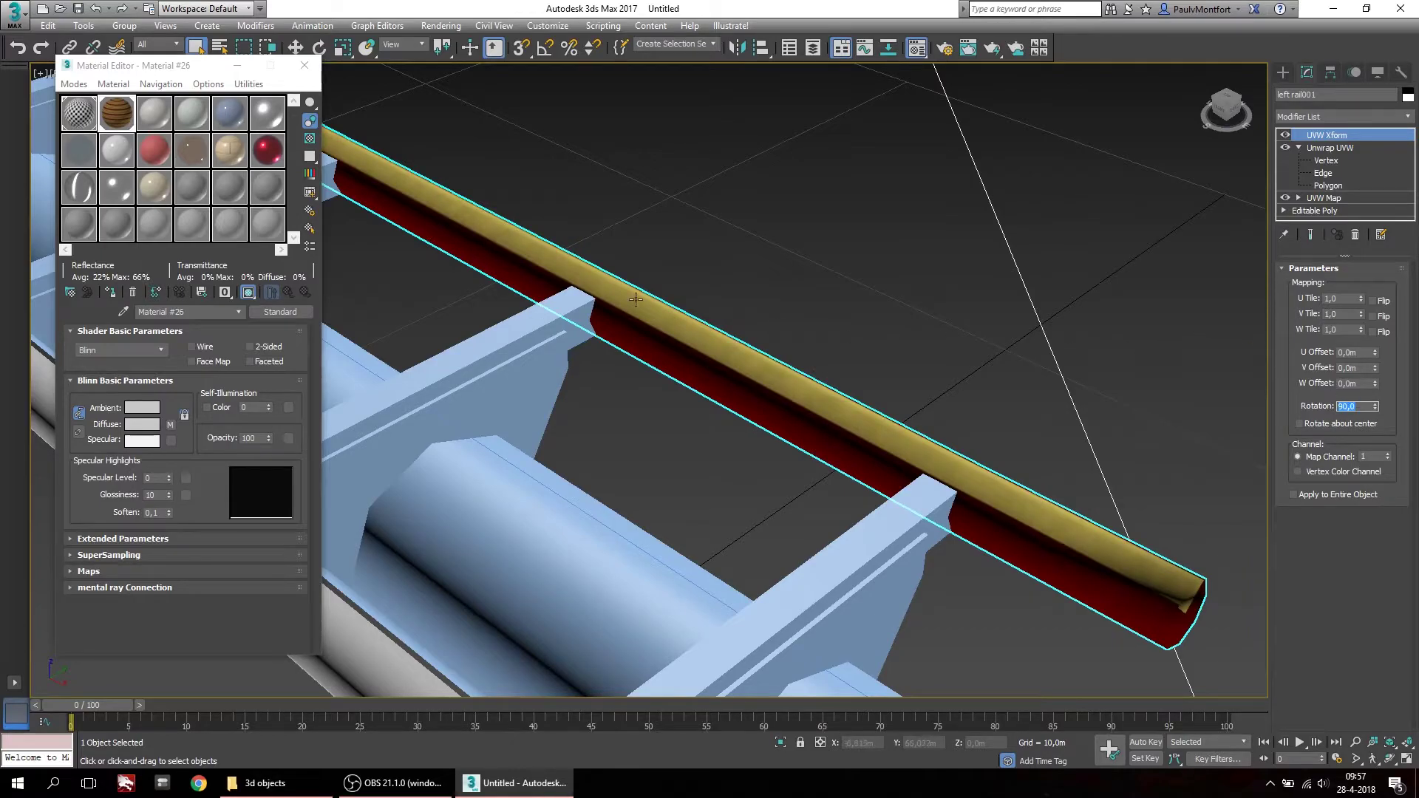
Examine the direction of the red and gold stripes along the left rail, from its outer side and at its open end
{"action": "scroll", "coordinate": [726, 376], "scroll_direction": "down", "scroll_amount": 6}
{"action": "scroll", "coordinate": [725, 376], "scroll_direction": "up", "scroll_amount": 8}
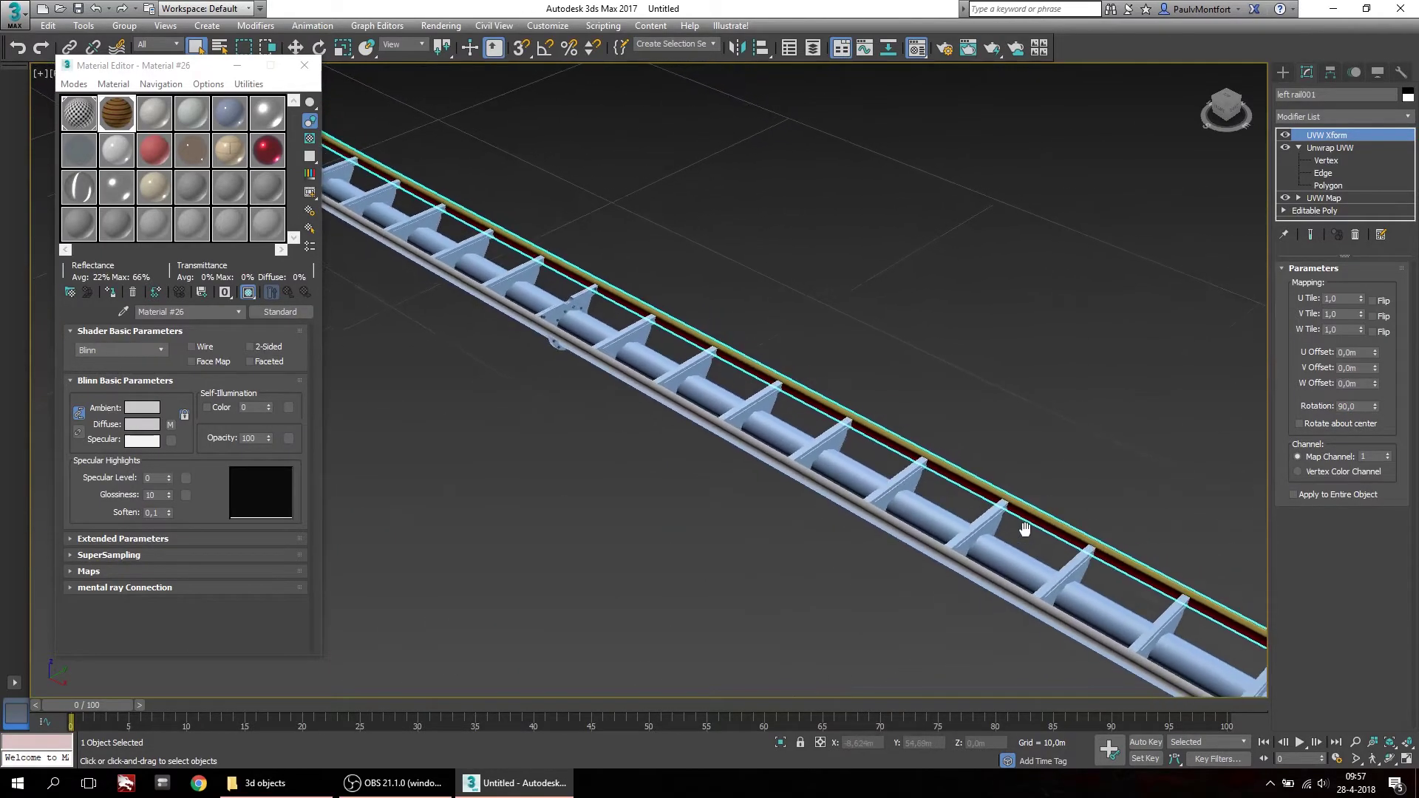
{"action": "middle_click_drag", "start_coordinate": [836, 430], "coordinate": [547, 385]}
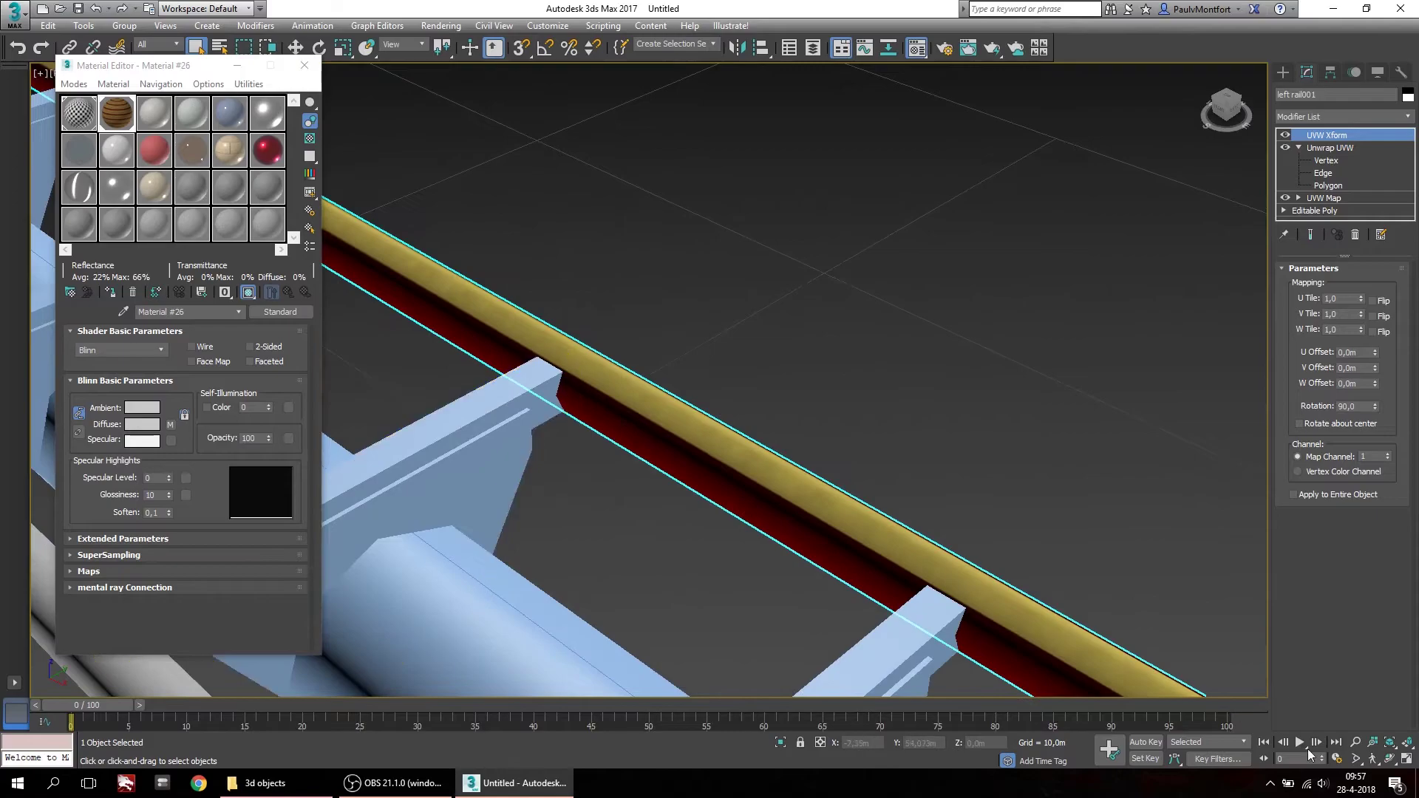
{"action": "left_click", "coordinate": [1389, 758]}
{"action": "mouse_move", "coordinate": [697, 412]}
{"action": "left_mouse_down"}
{"action": "mouse_move", "coordinate": [640, 396]}
{"action": "mouse_move", "coordinate": [821, 438]}
{"action": "mouse_move", "coordinate": [700, 405]}
{"action": "mouse_move", "coordinate": [716, 387]}
{"action": "mouse_move", "coordinate": [687, 433]}
{"action": "left_mouse_up"}
{"action": "left_click_drag", "start_coordinate": [633, 361], "coordinate": [644, 314]}
{"action": "right_click", "coordinate": [644, 314]}
{"action": "middle_click_drag", "start_coordinate": [585, 339], "coordinate": [801, 200]}
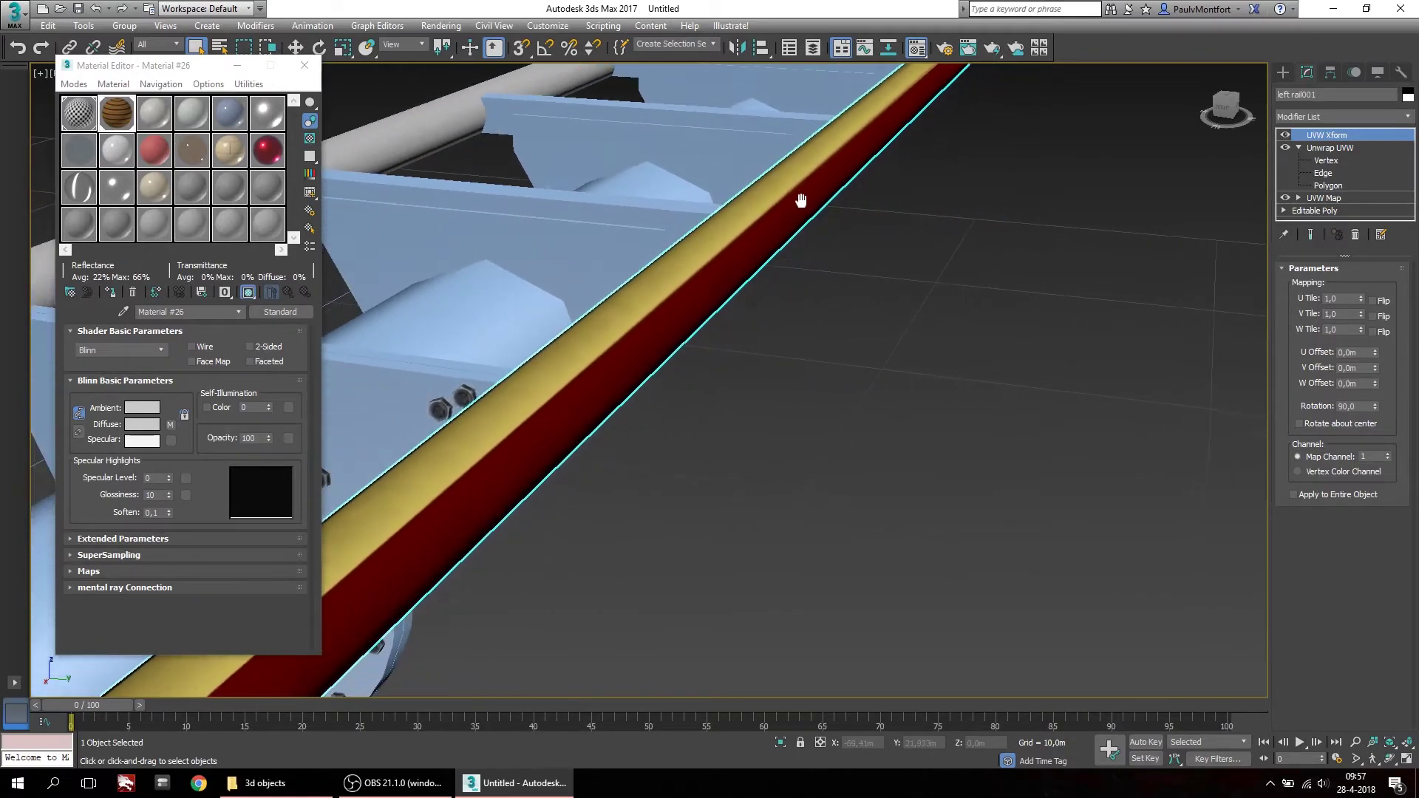
{"action": "scroll", "coordinate": [713, 374], "scroll_direction": "down", "scroll_amount": 5}
{"action": "scroll", "coordinate": [608, 459], "scroll_direction": "up", "scroll_amount": 3}
{"action": "scroll", "coordinate": [525, 421], "scroll_direction": "up", "scroll_amount": 3}
{"action": "scroll", "coordinate": [469, 421], "scroll_direction": "down", "scroll_amount": 2}
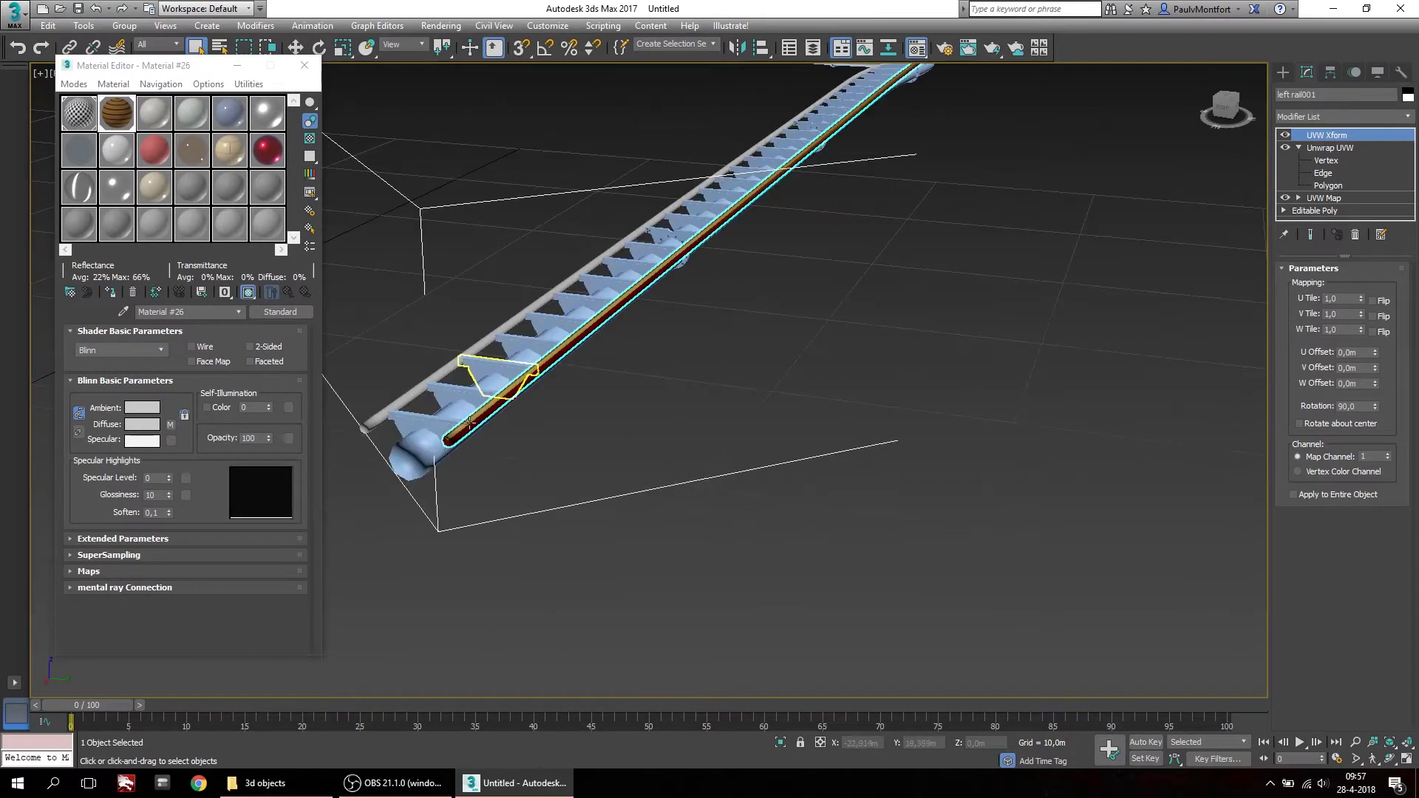
{"action": "scroll", "coordinate": [469, 421], "scroll_direction": "up", "scroll_amount": 6}
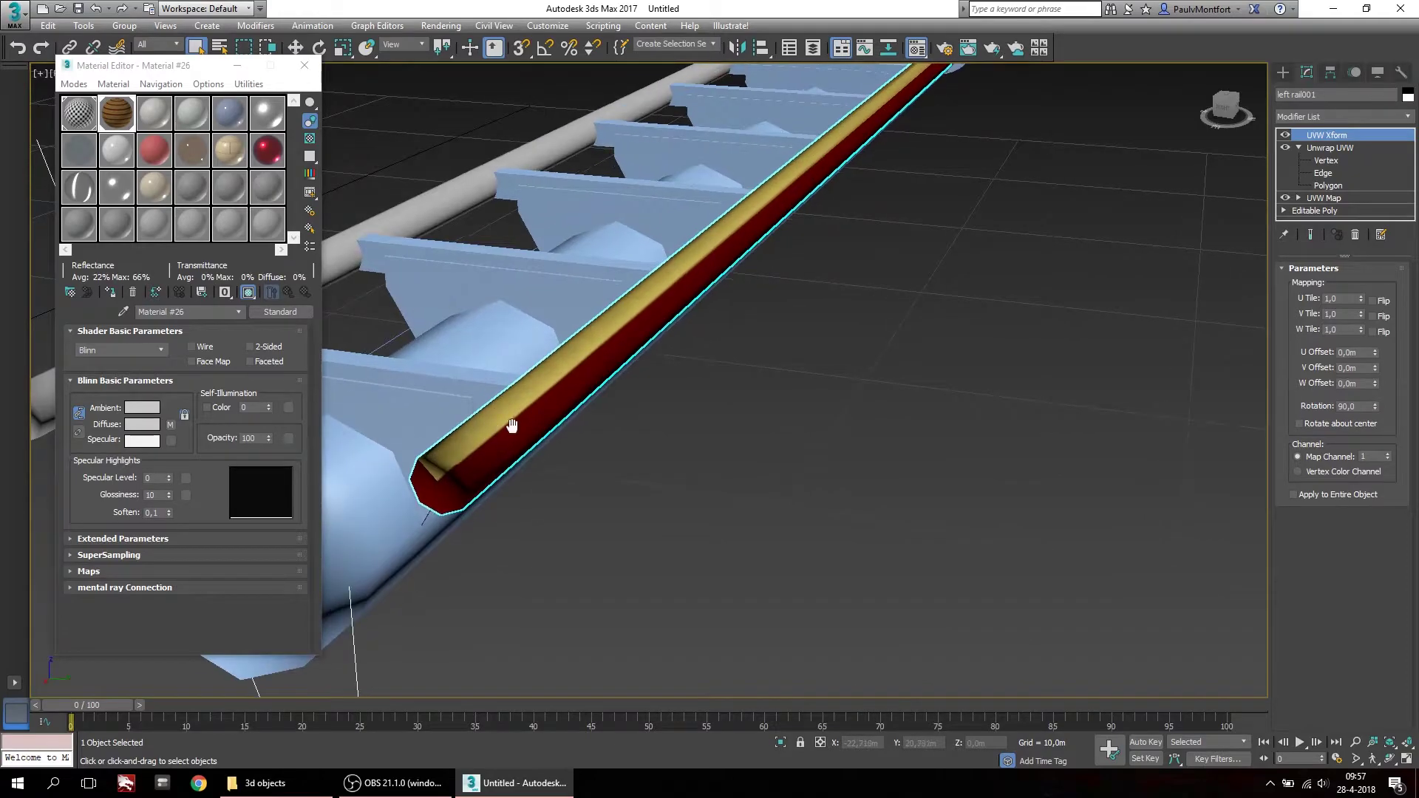